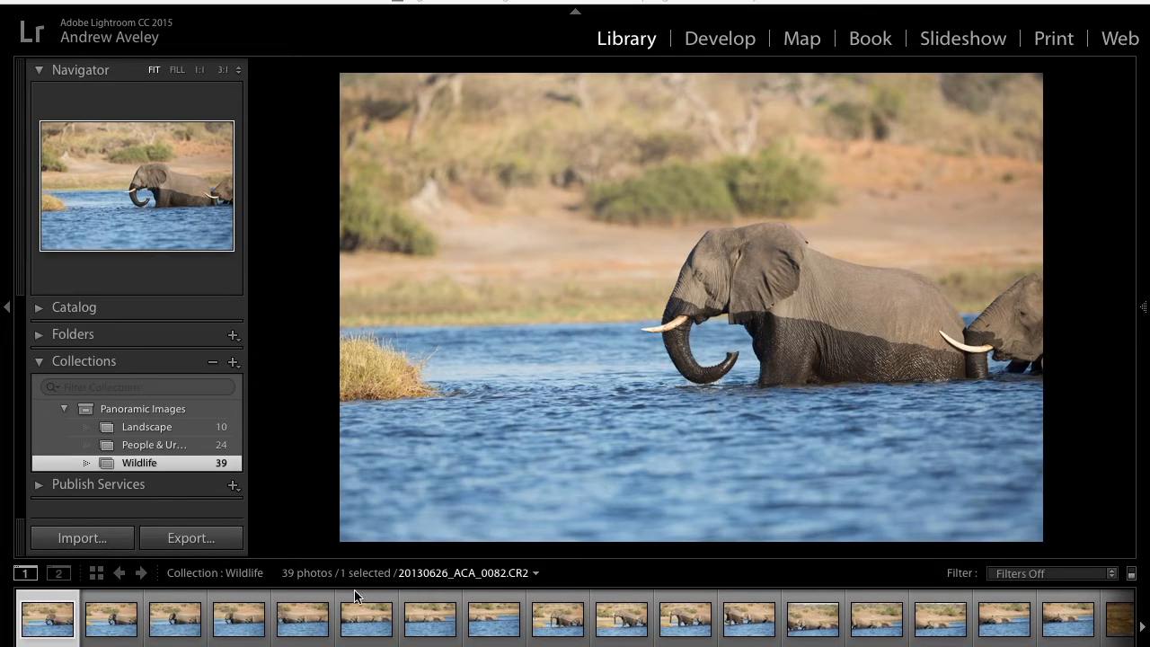
- Merge the first eight elephant photos of the Wildlife collection into a panorama with Spherical projection and Auto Crop
left_click(484, 631, "shift")
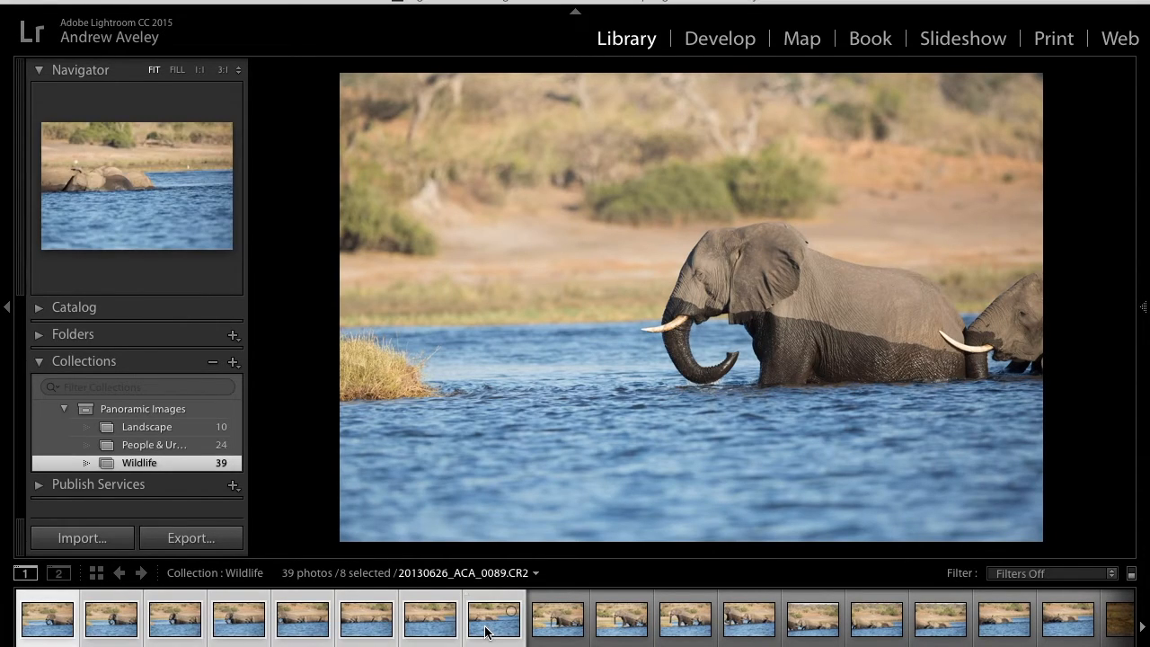
right_click(653, 342)
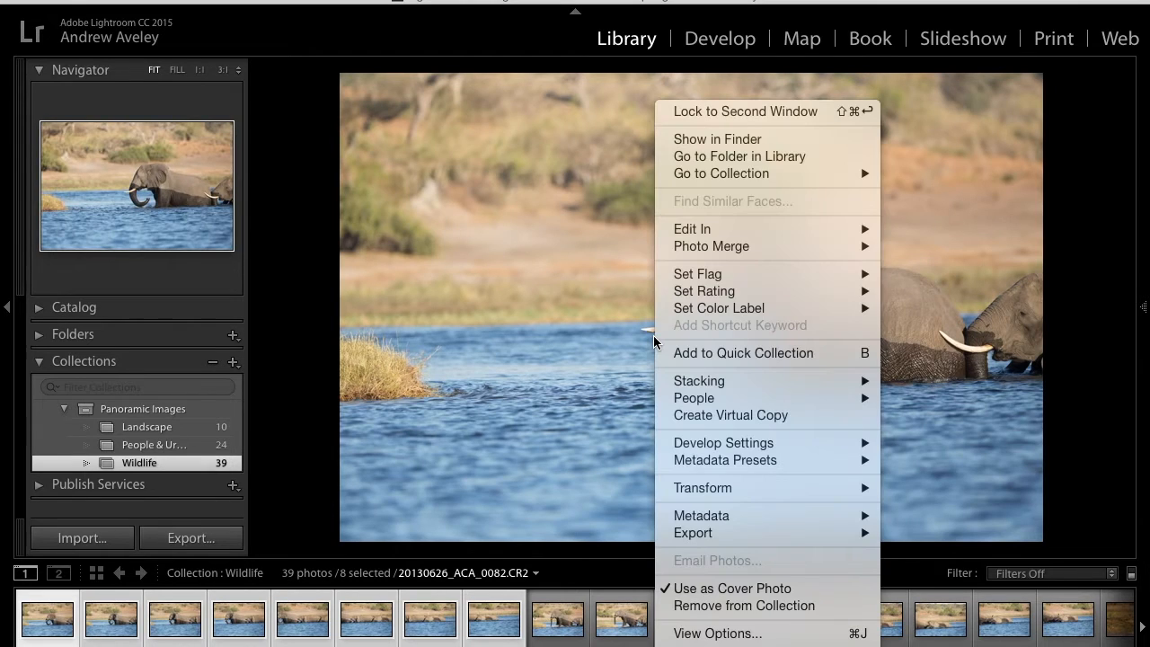
mouse_move(725, 248)
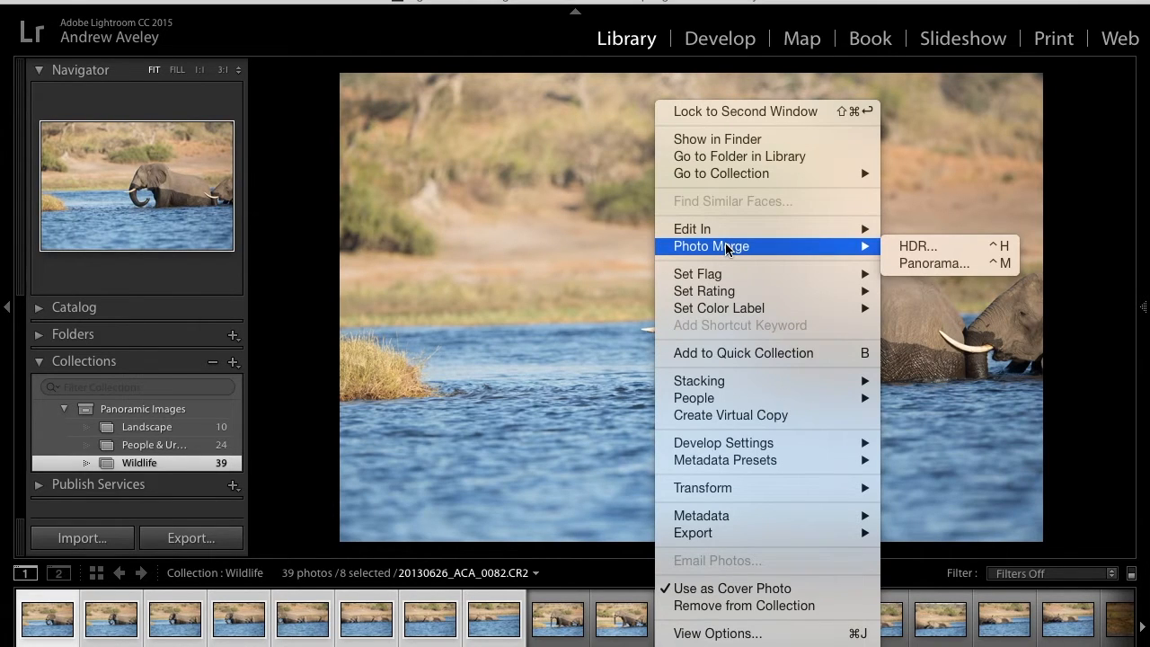
left_click(953, 265)
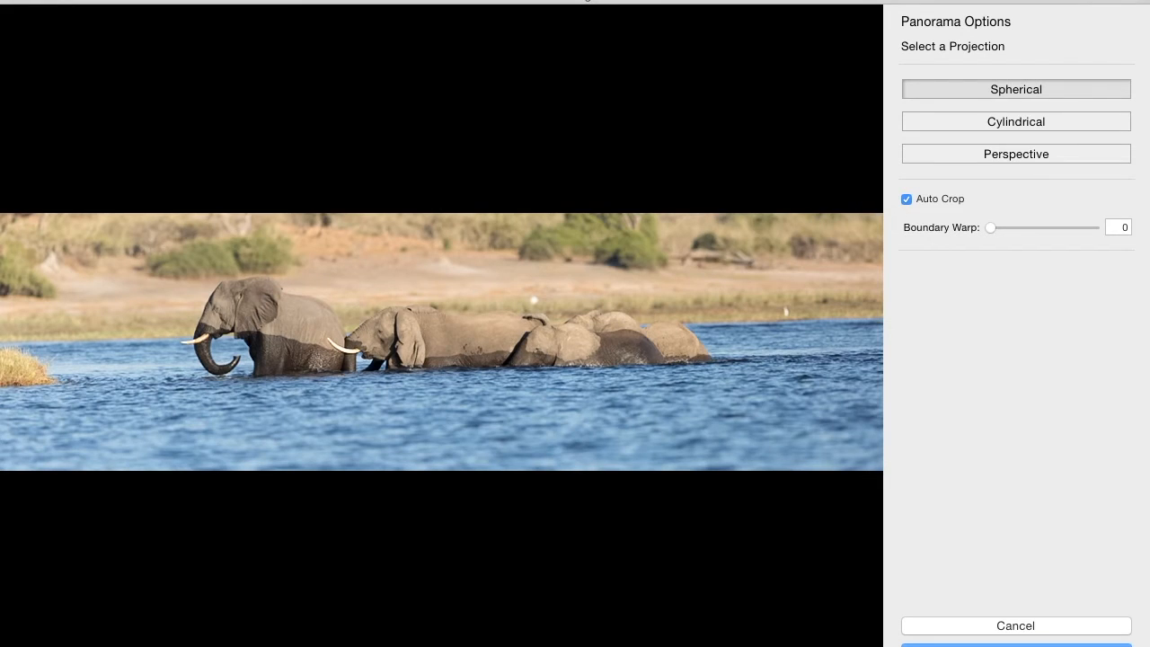
left_click(1004, 645)
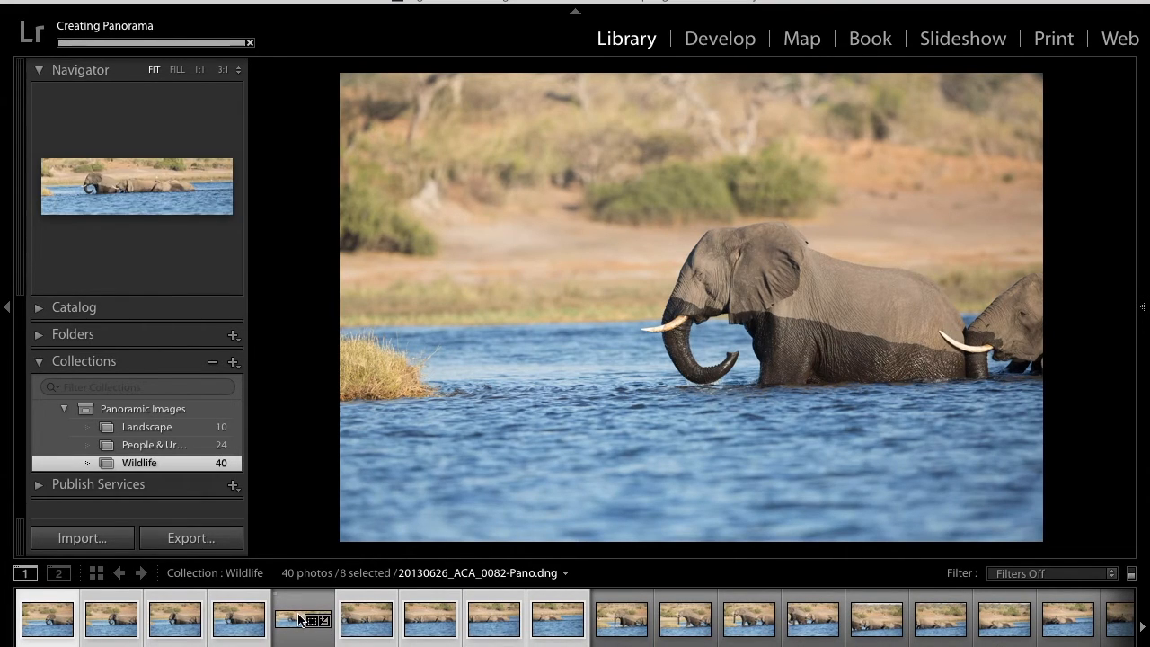
- Move the merged panorama directly behind its eight source photos and group all nine into a stack with the panorama as the active photo
left_click_drag(299, 620, 557, 639)
left_click_drag(572, 640, 572, 642)
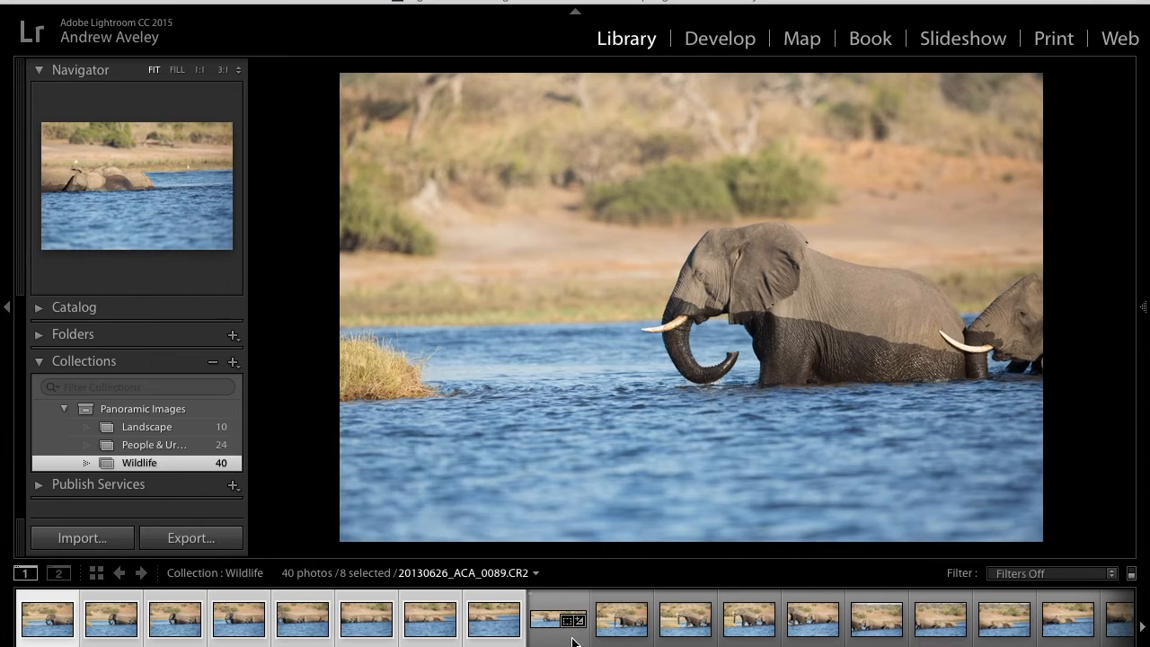
left_click(572, 641)
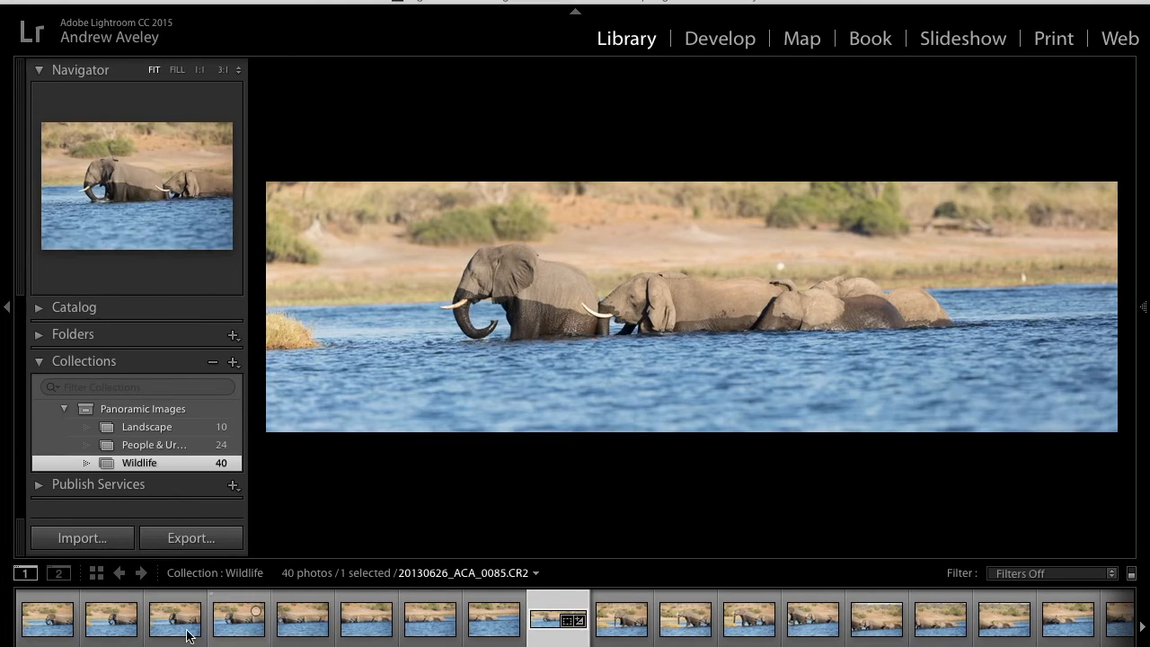
left_click(48, 619, "shift")
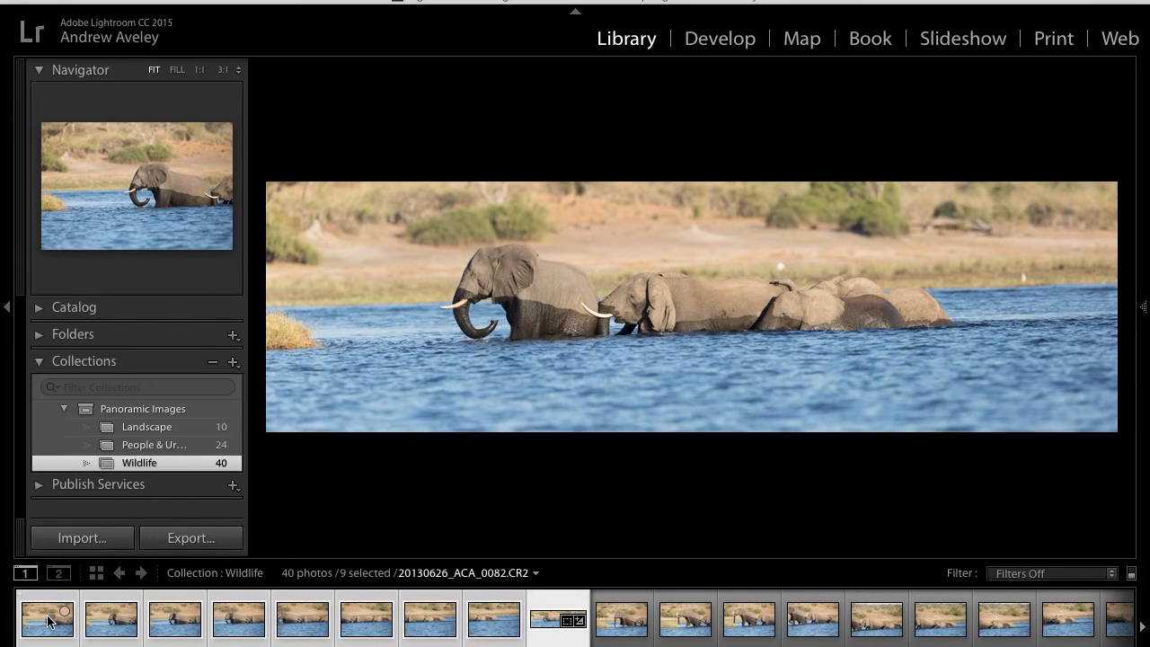
right_click(594, 406)
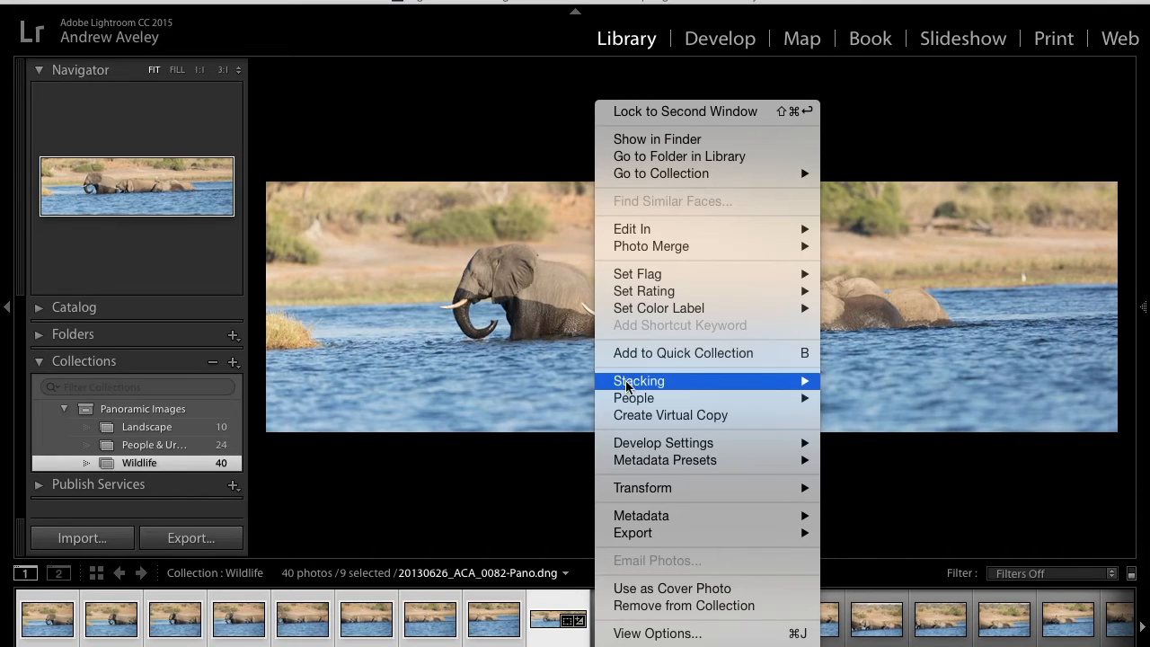
mouse_move(632, 387)
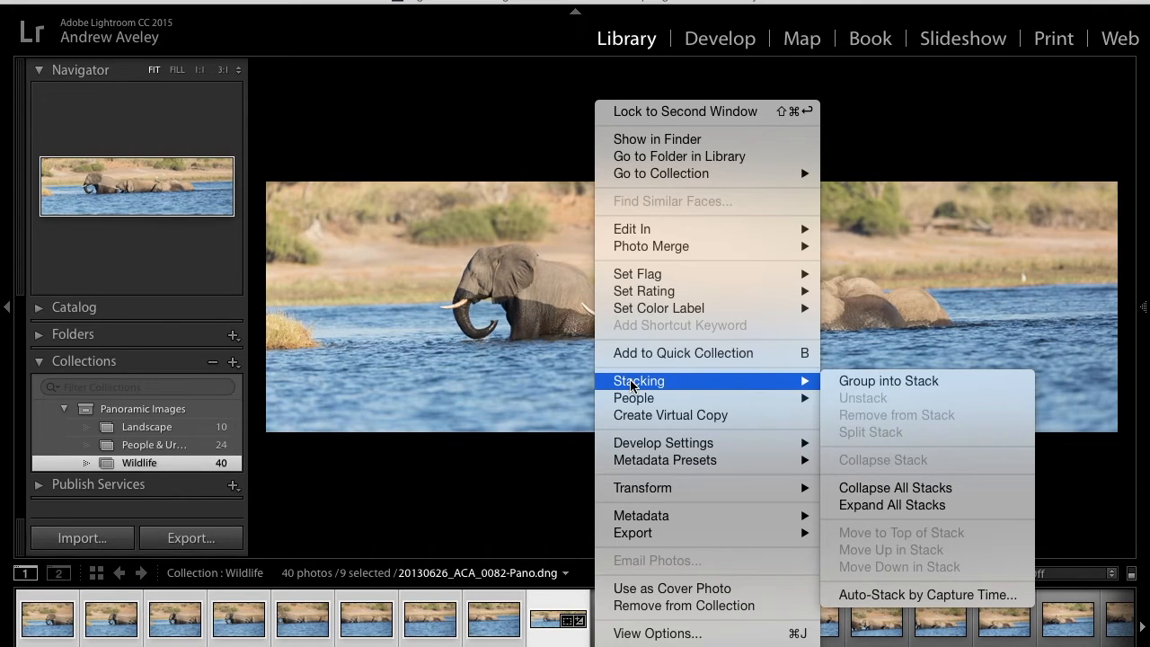
left_click(854, 383)
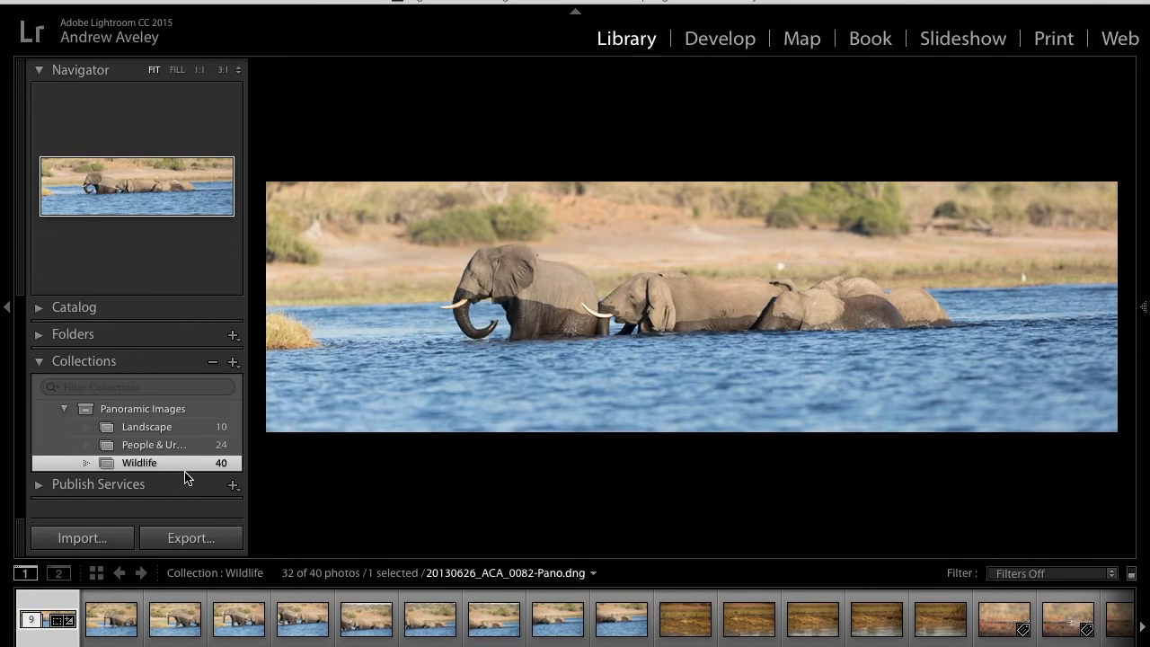
- Open the stacked panorama in the Develop module and enlarge its preview by hiding the left side panels and slightly narrowing the right ones
mouse_move(188, 469)
left_click(8, 307)
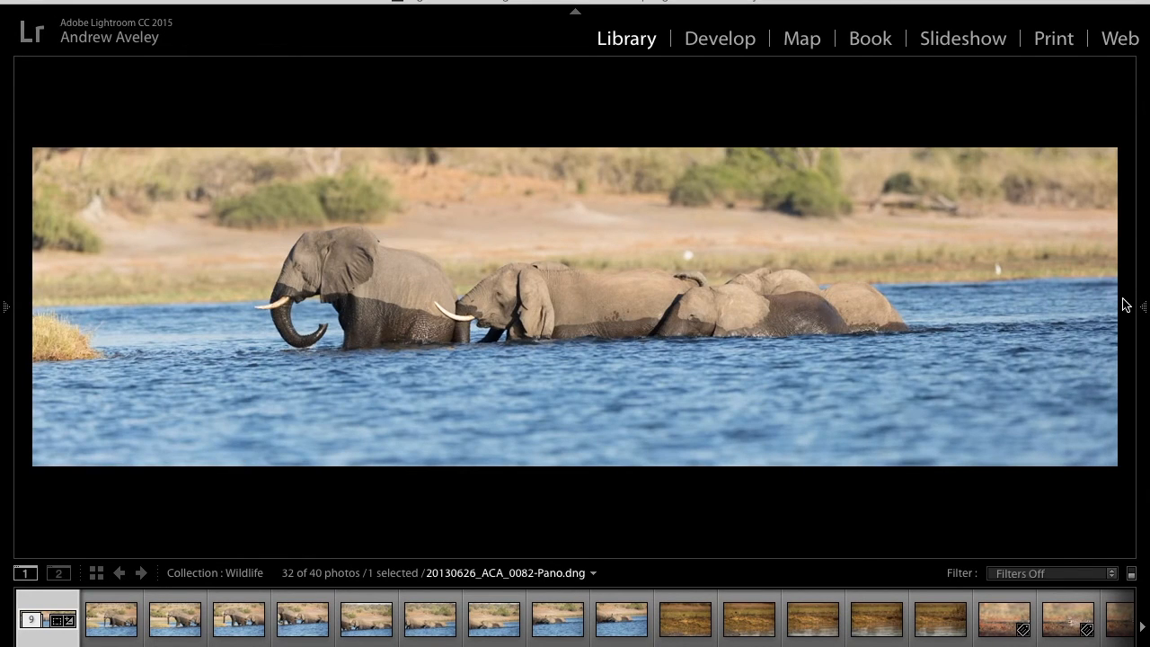
mouse_move(1145, 307)
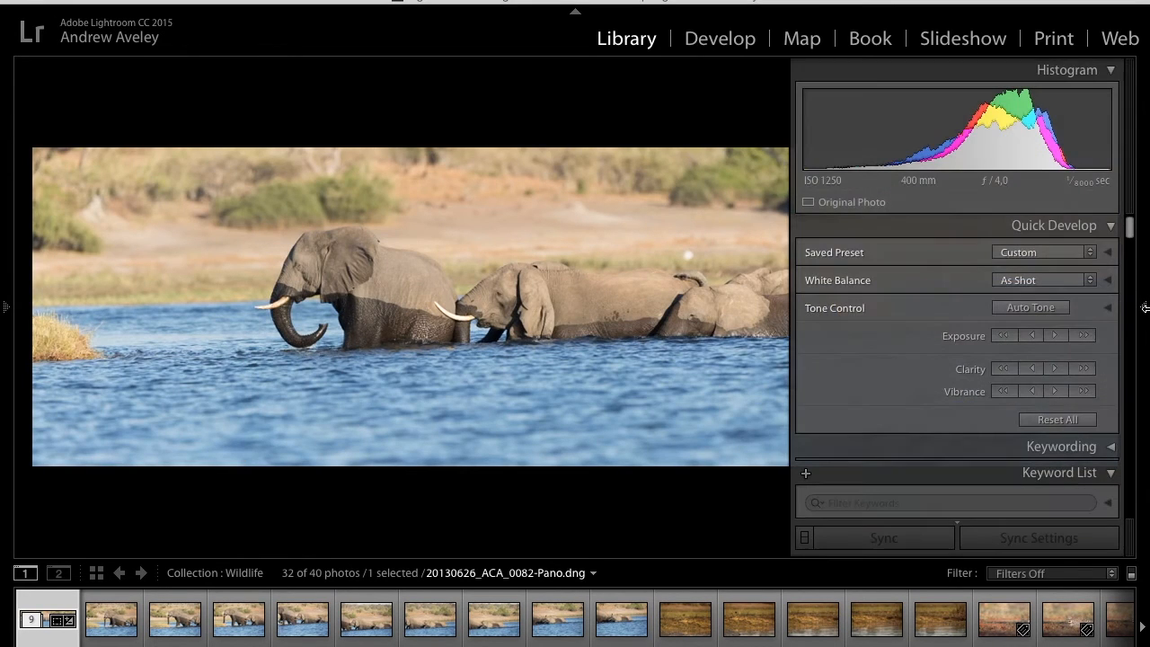
left_click(732, 42)
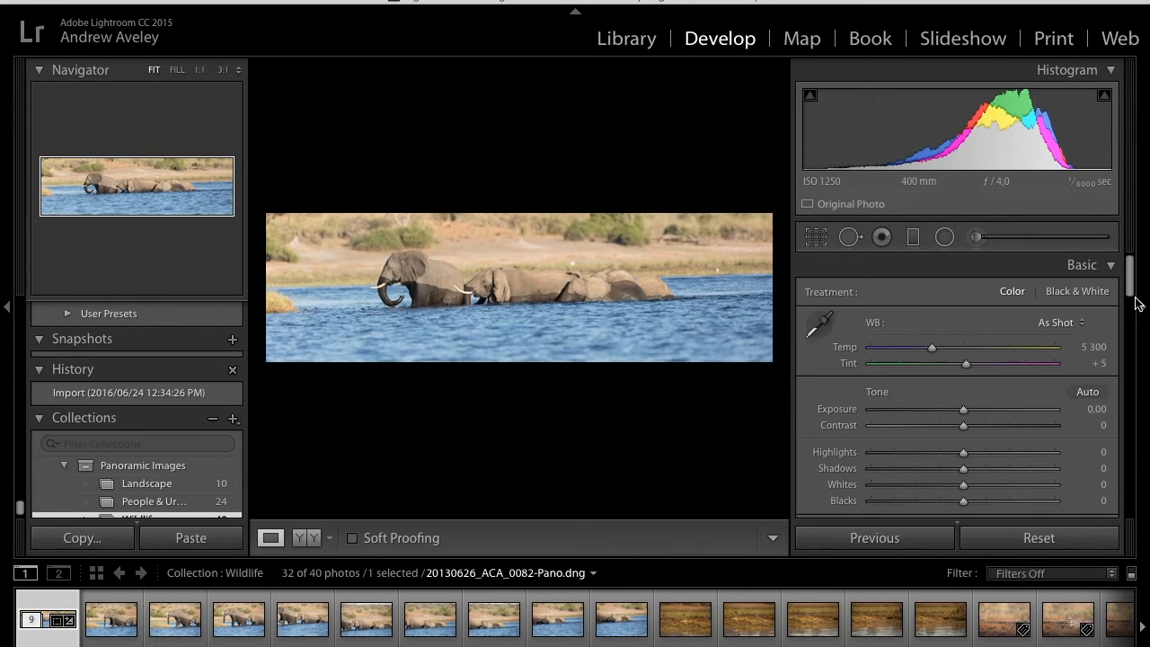
key("Tab")
left_click(1145, 316)
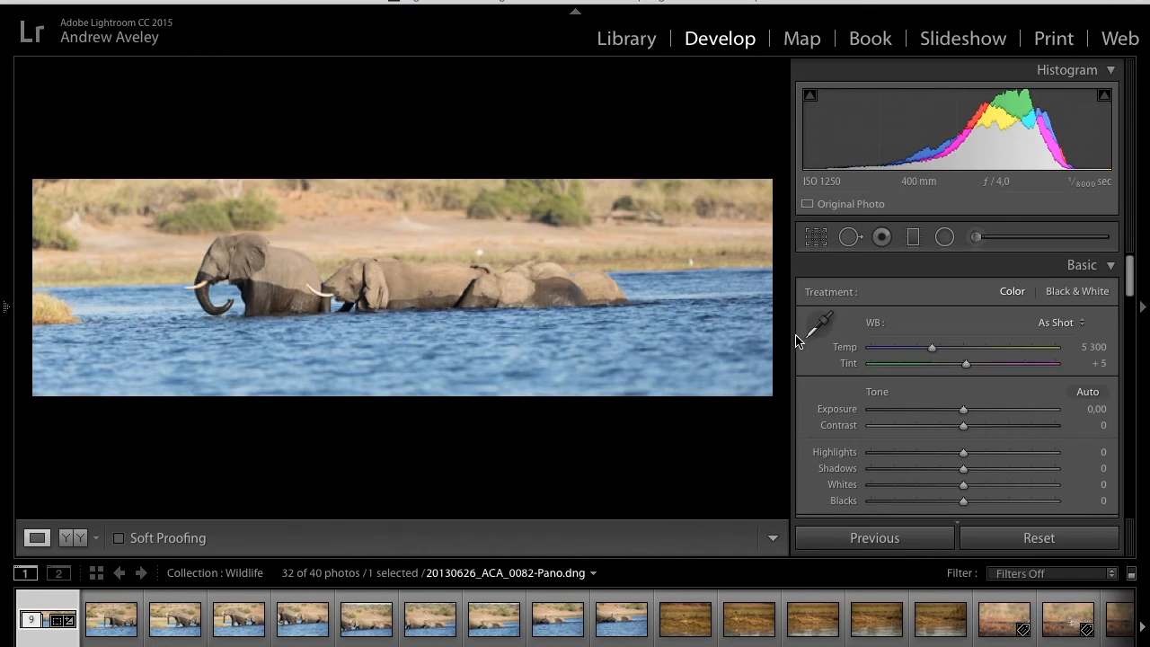
mouse_move(787, 336)
left_mouse_down()
mouse_move(933, 343)
mouse_move(797, 353)
left_mouse_up()
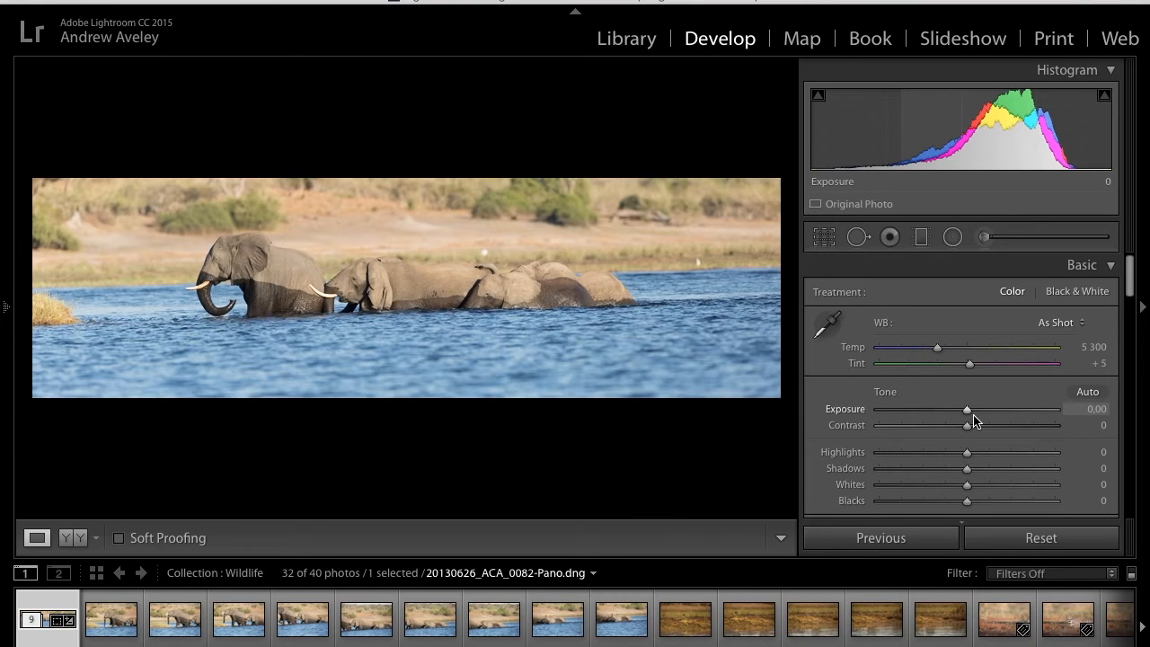
- Straighten the panorama by 1.34 degrees and tighten the crop to exclude the blank corners
key("r")
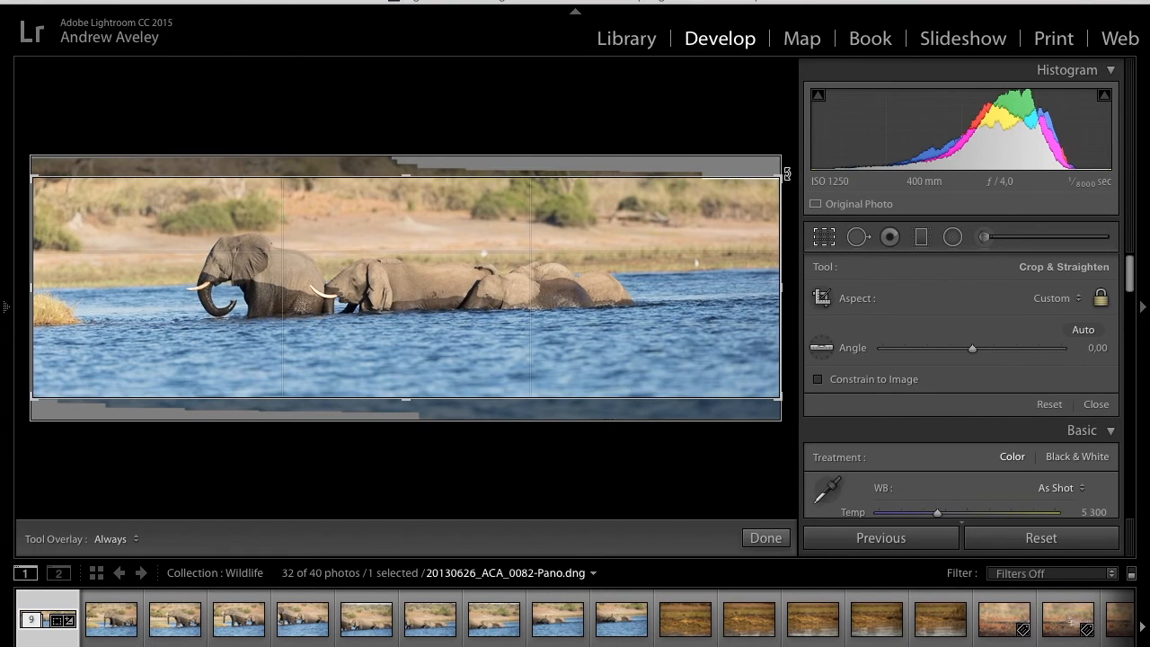
left_click_drag(787, 173, 791, 183)
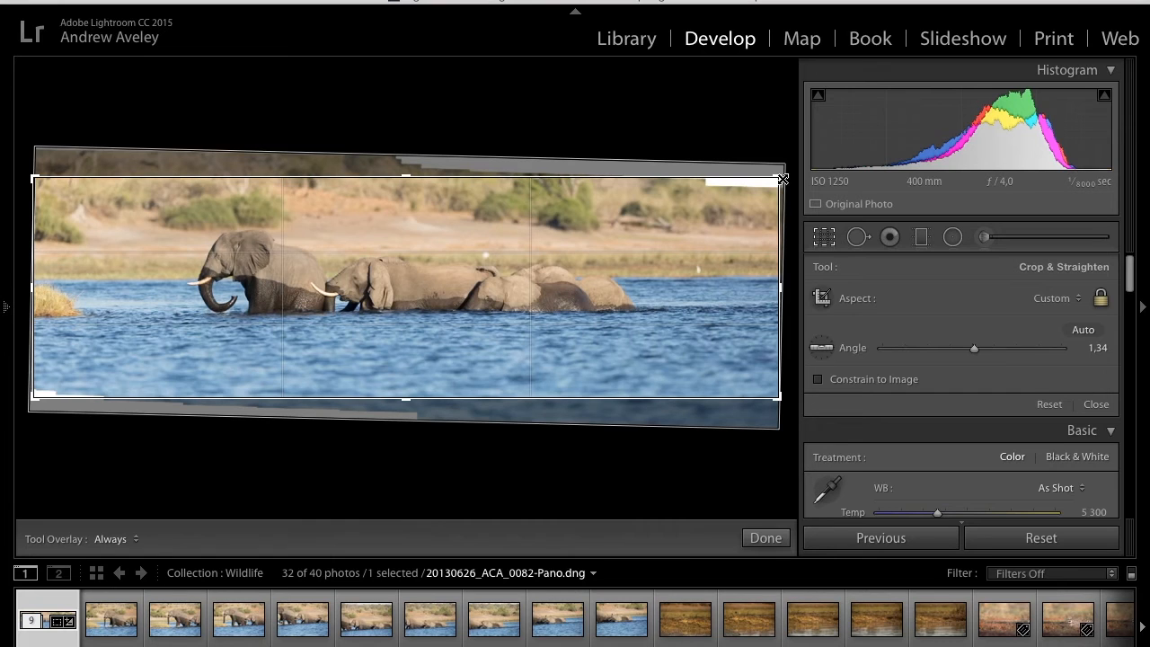
left_click_drag(781, 178, 781, 184)
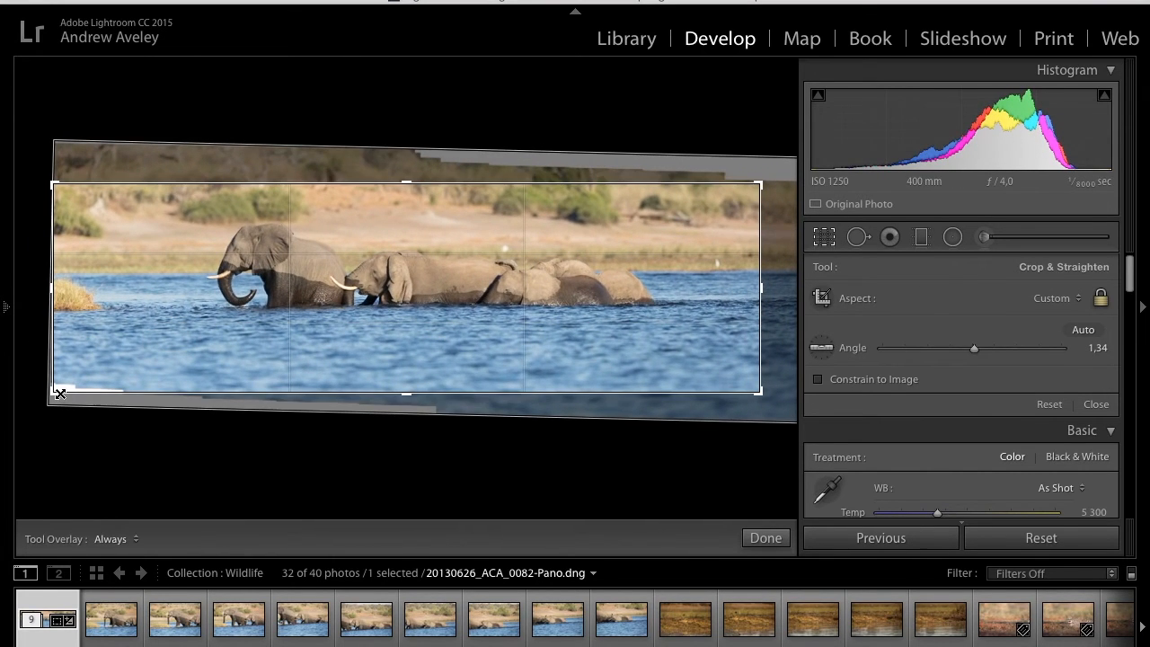
left_click_drag(59, 394, 64, 390)
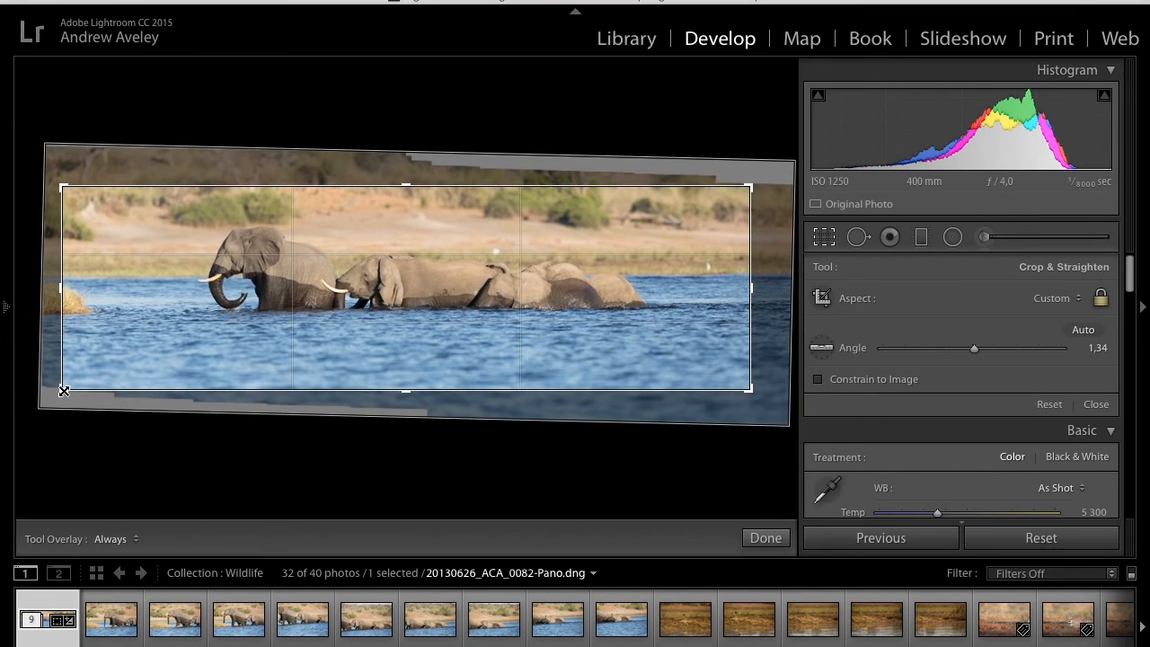
key("Return")
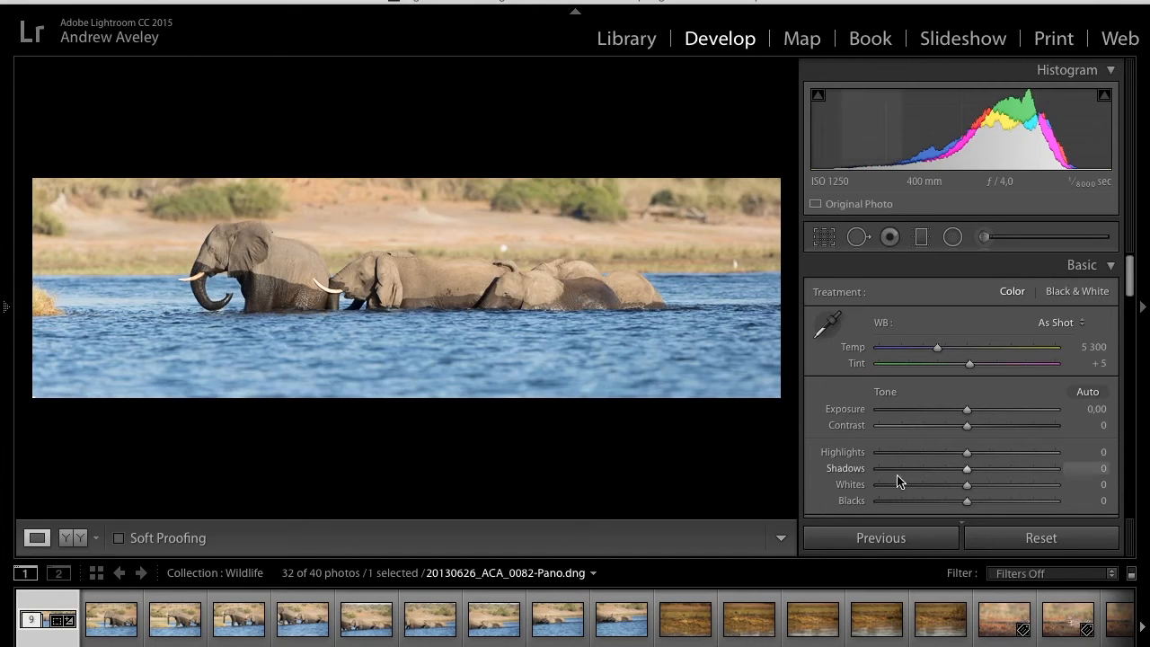
- Set the panorama's Highlights to -53, Shadows to +40, Whites to +40 and Blacks to -43, checking clipping
left_click(920, 452)
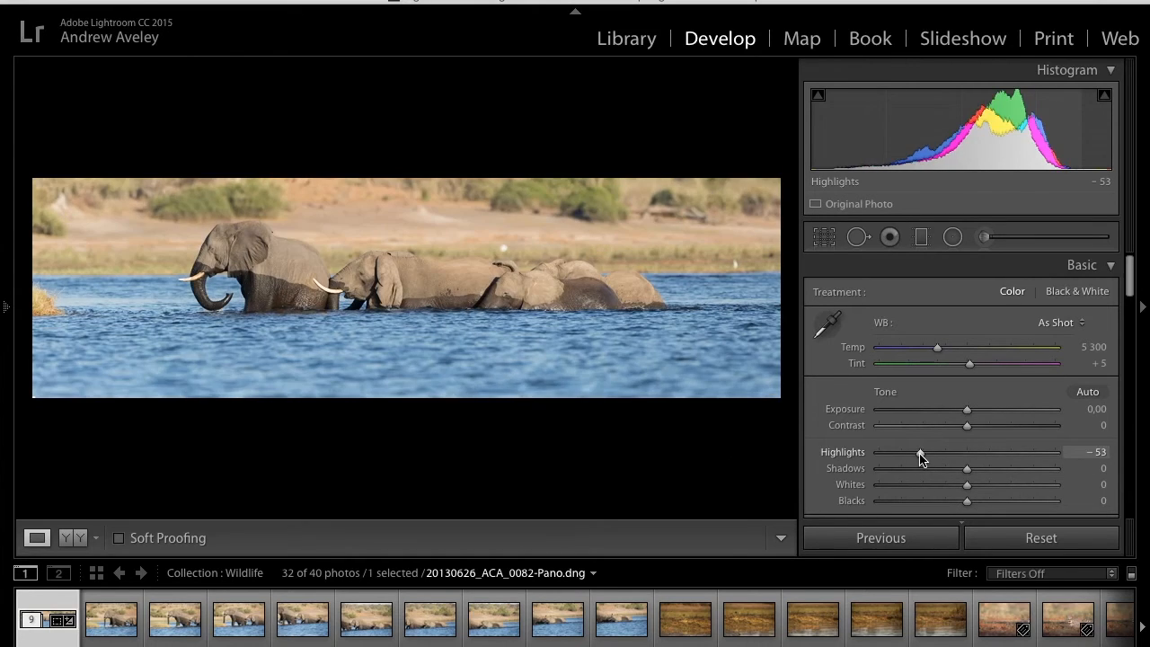
left_click(1001, 469)
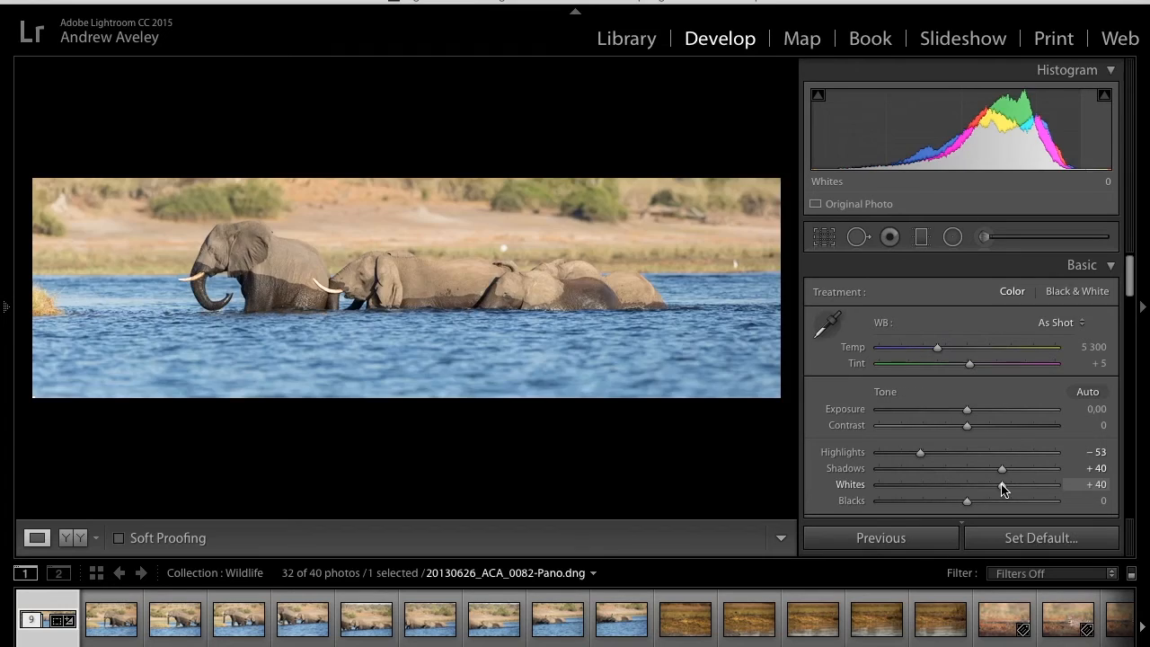
left_click(1002, 485, "alt")
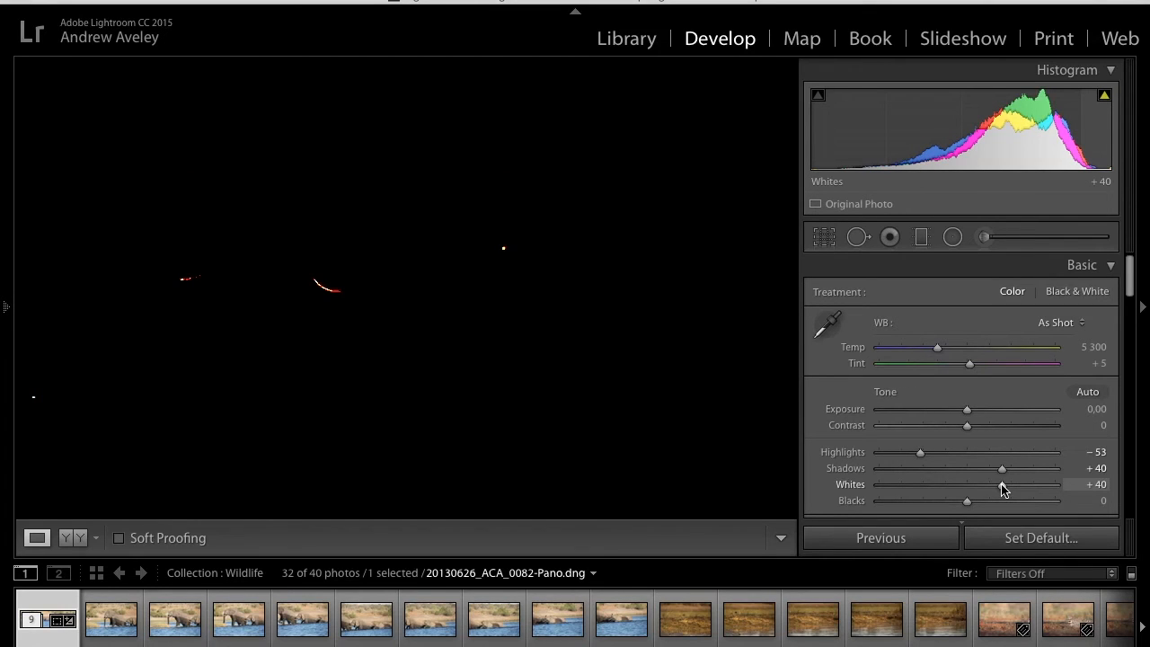
left_click(929, 501, "alt")
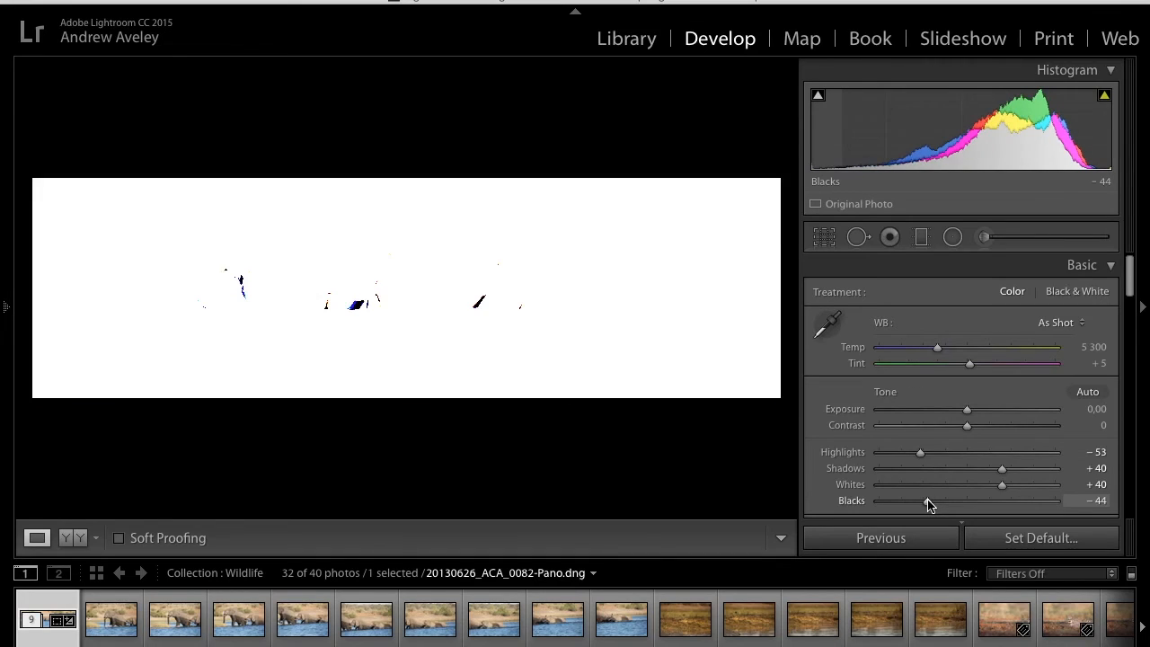
left_click_drag(928, 501, 929, 501)
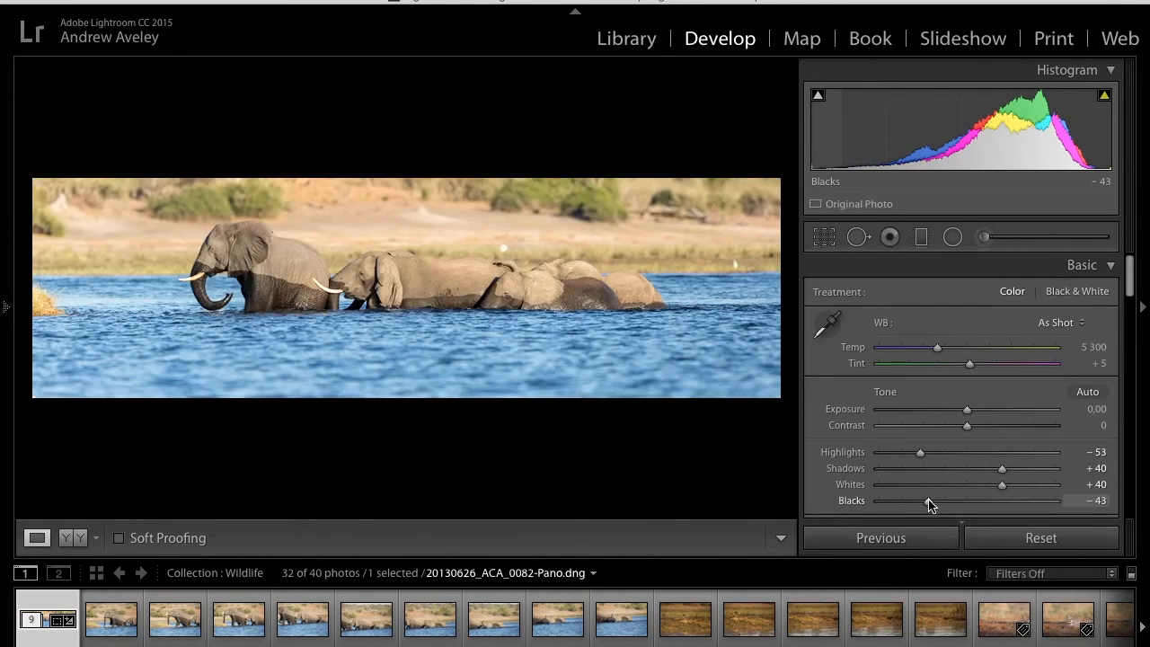
- Set the panorama's Clarity to +15, Vibrance to +15 and Saturation to +5
scroll(929, 501, "down", 5)
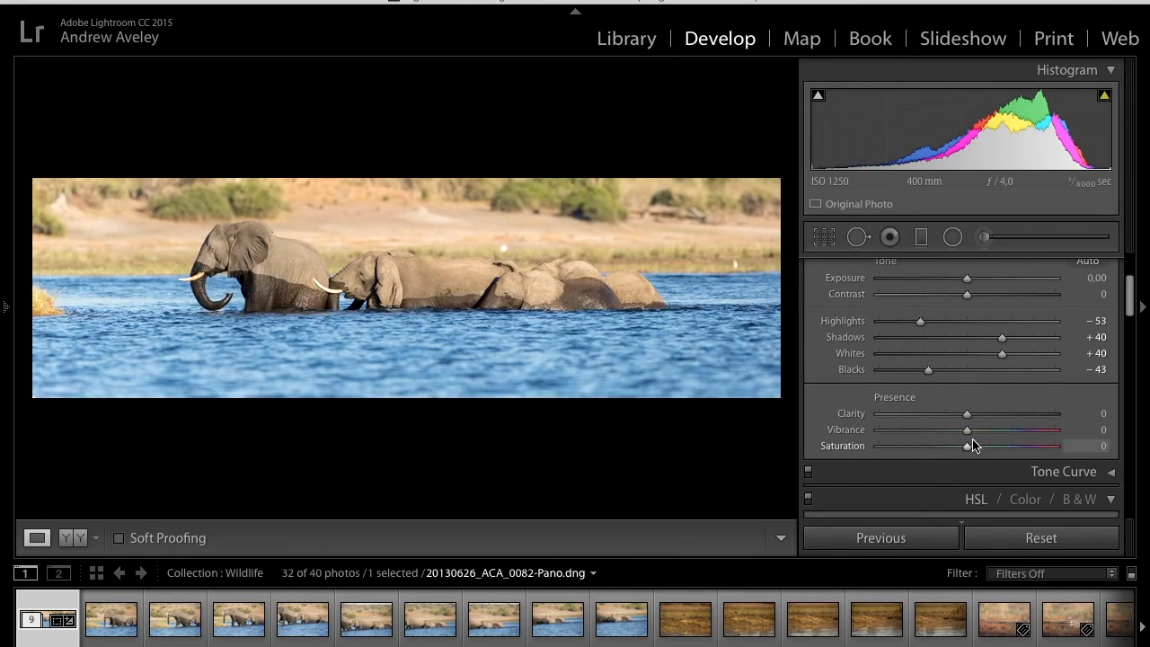
left_click(981, 415)
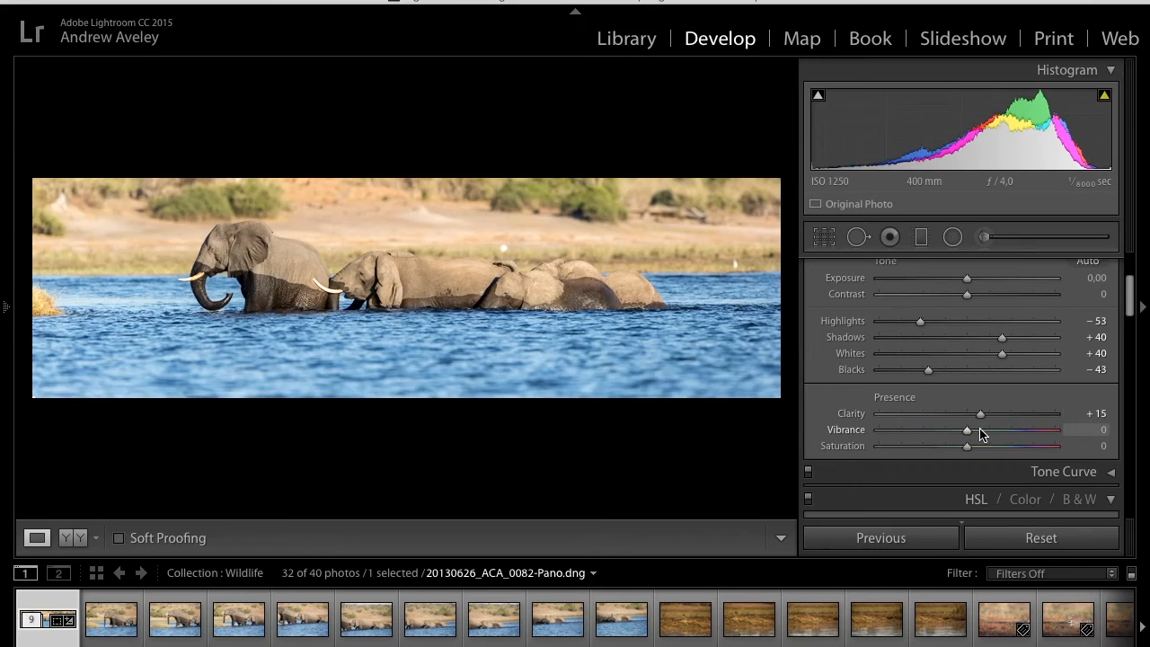
left_click(980, 431)
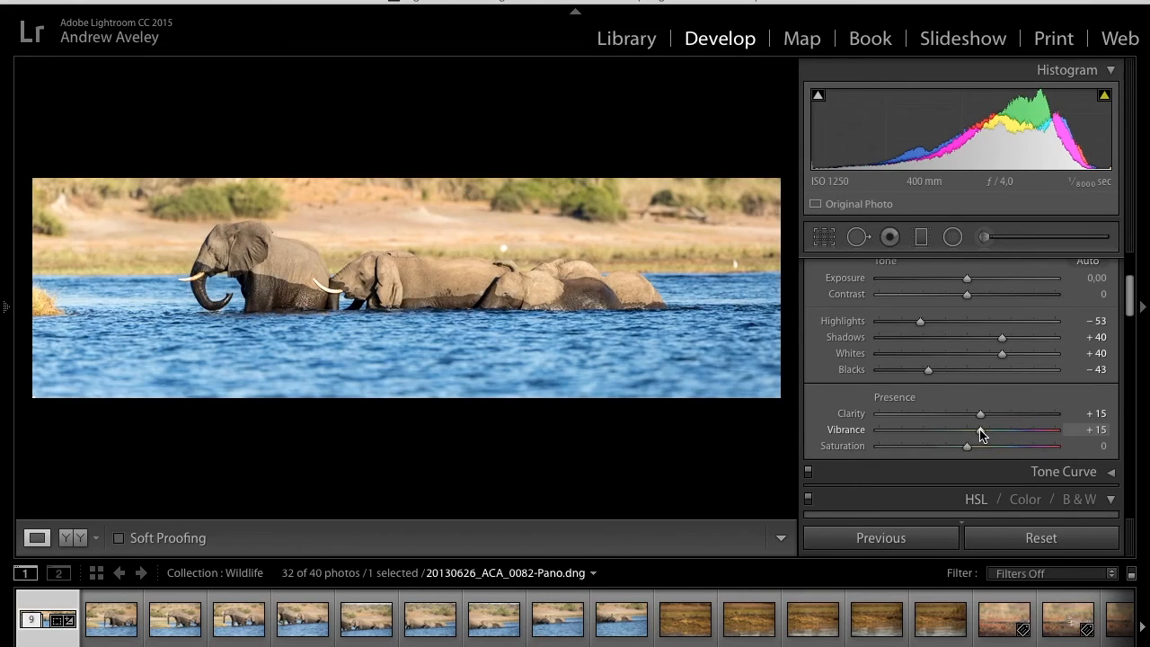
left_click(970, 445)
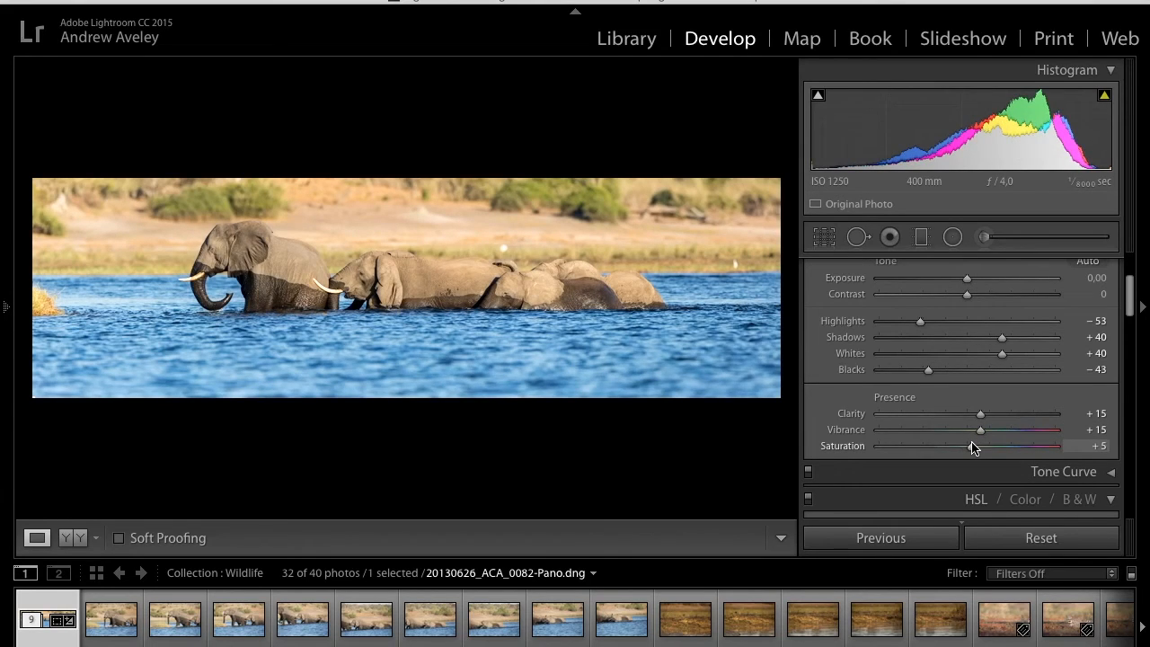
- Sharpen the panorama with Amount 75, Radius 0.5 and Masking 68, previewing the mask
scroll(974, 447, "down", 8)
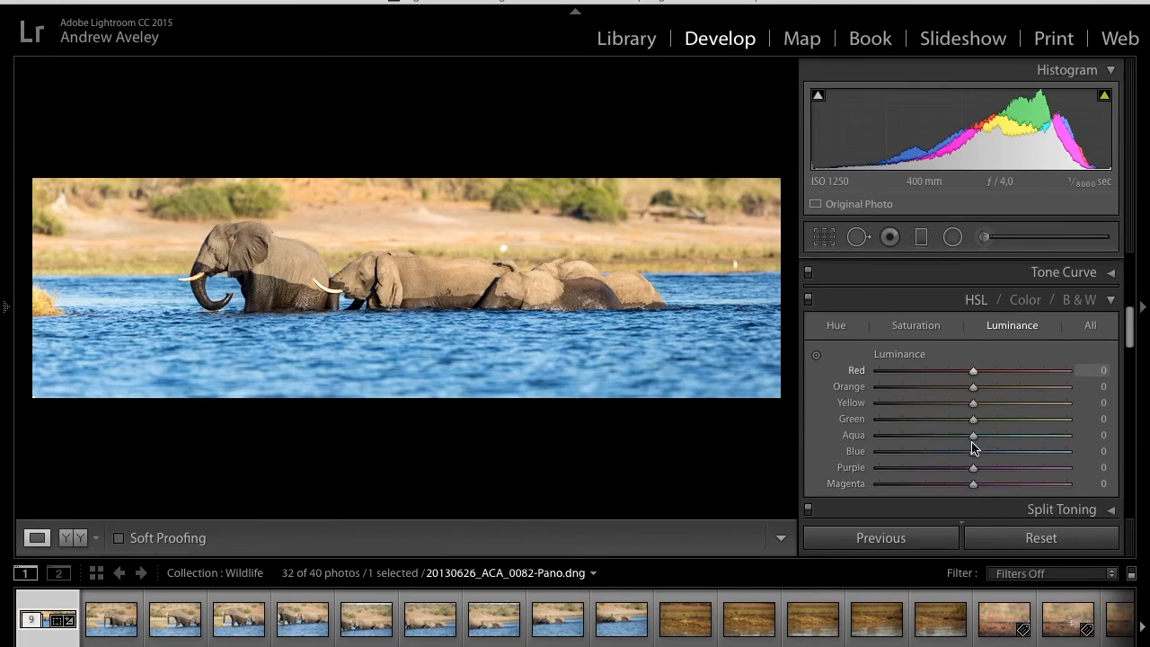
scroll(974, 448, "down", 6)
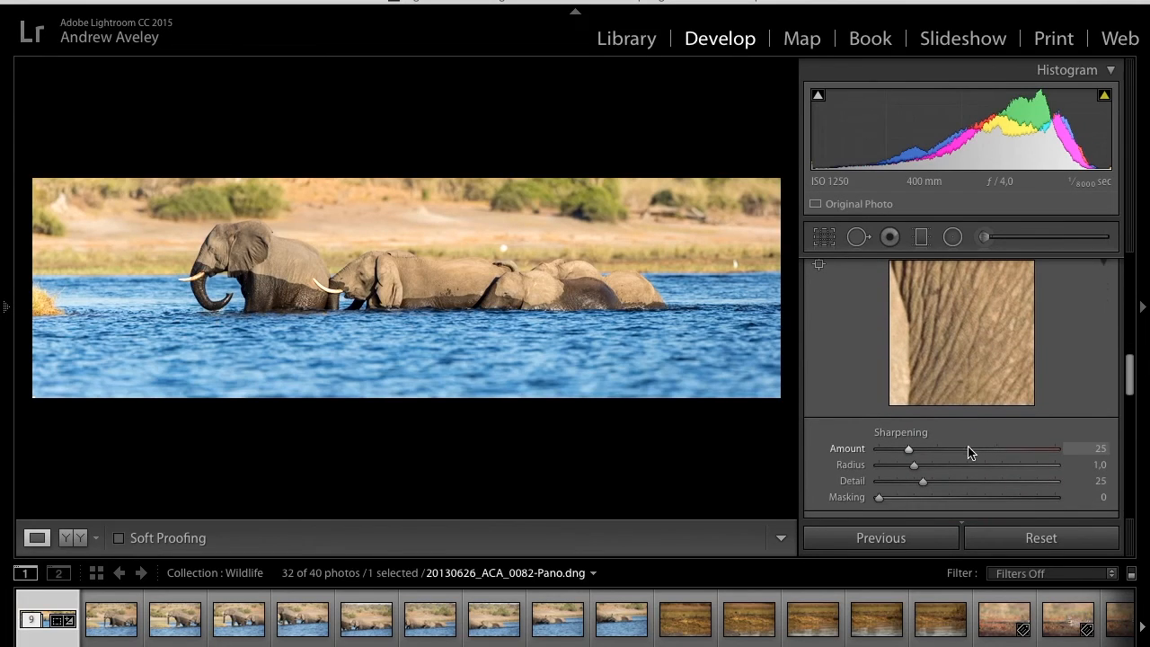
left_click(969, 449)
left_click_drag(968, 449, 967, 450)
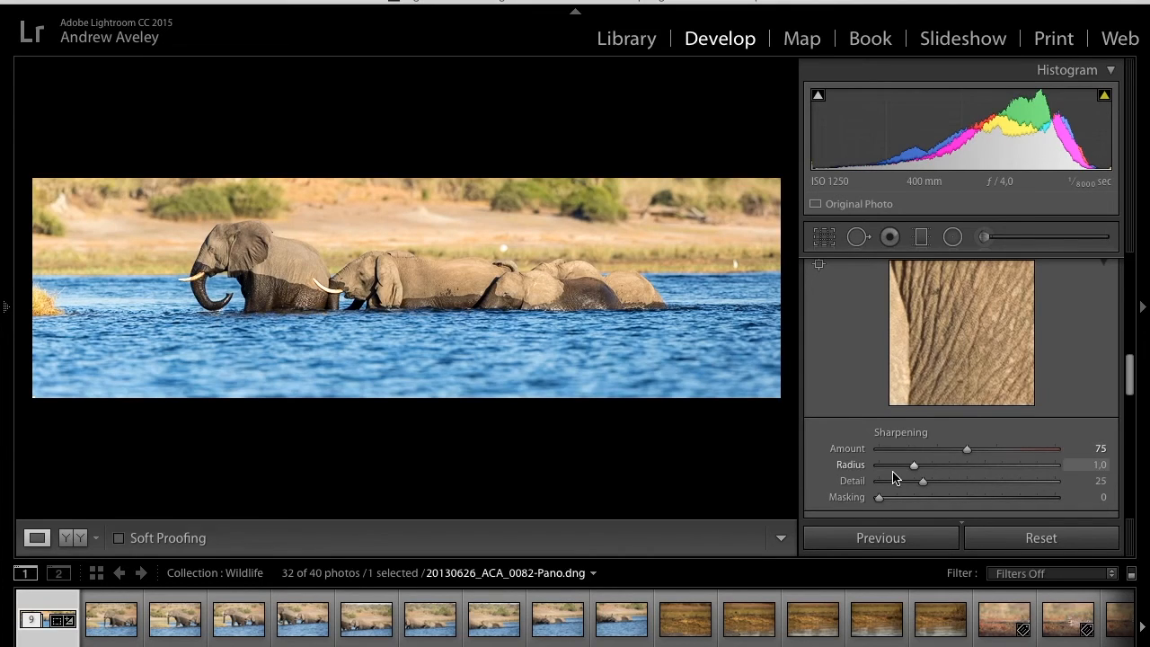
left_click_drag(913, 466, 873, 469)
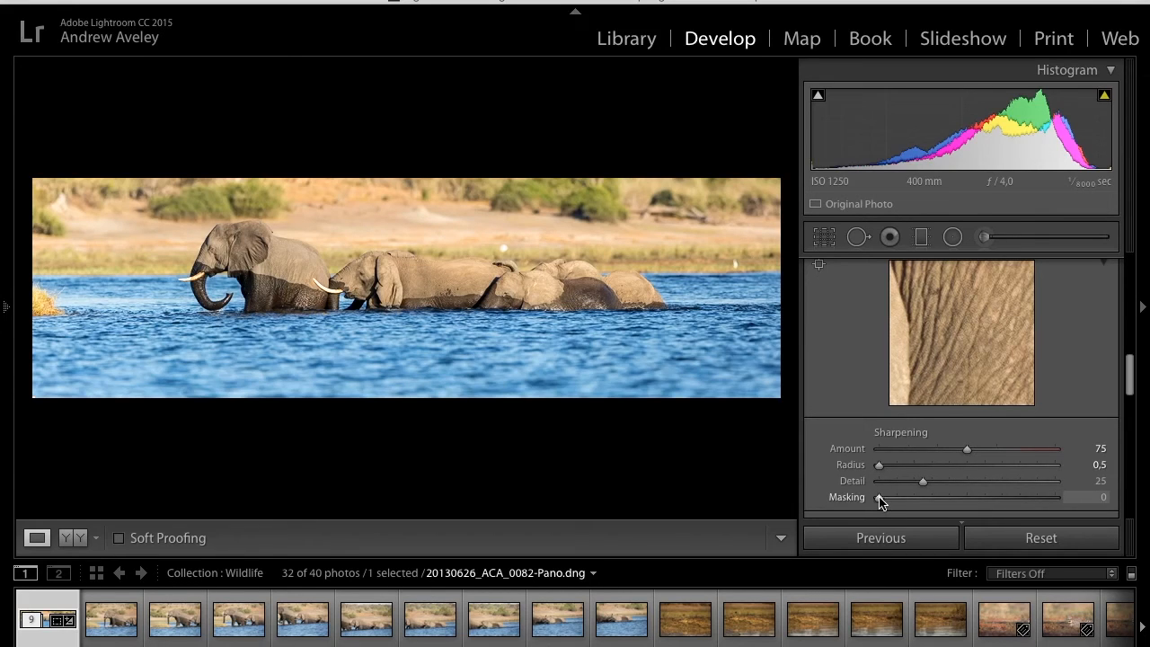
left_click_drag(879, 499, 1000, 502)
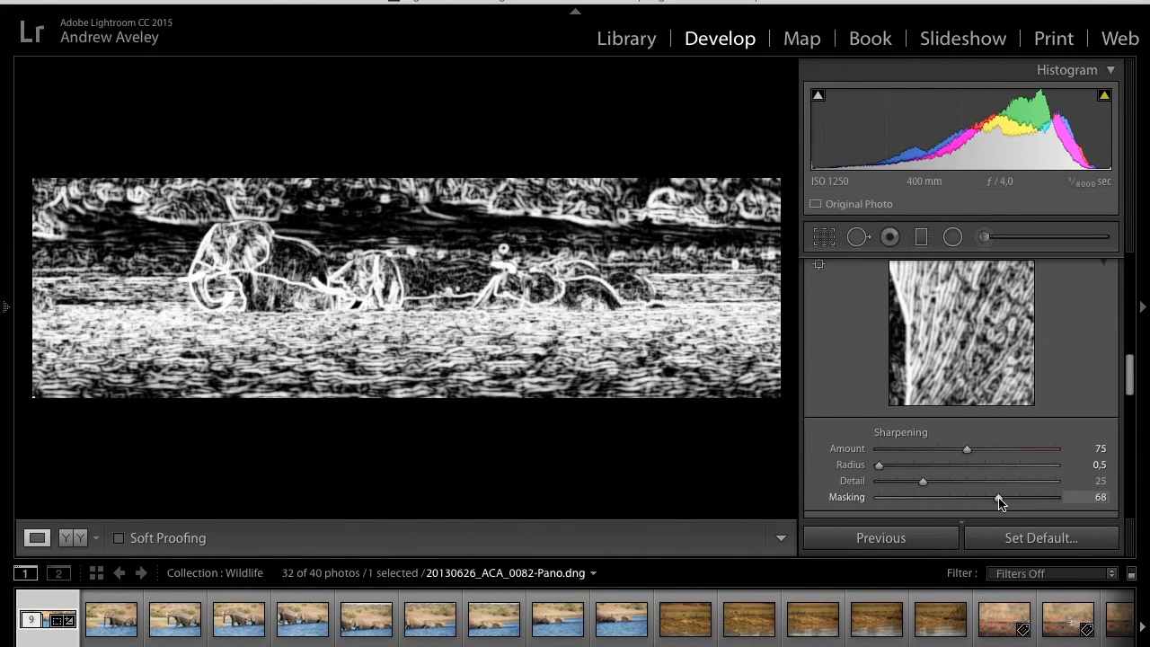
- Raise the panorama's sharpening Masking to 80 while previewing the mask
left_click(999, 498, "alt")
left_click_drag(1000, 503, 1020, 498)
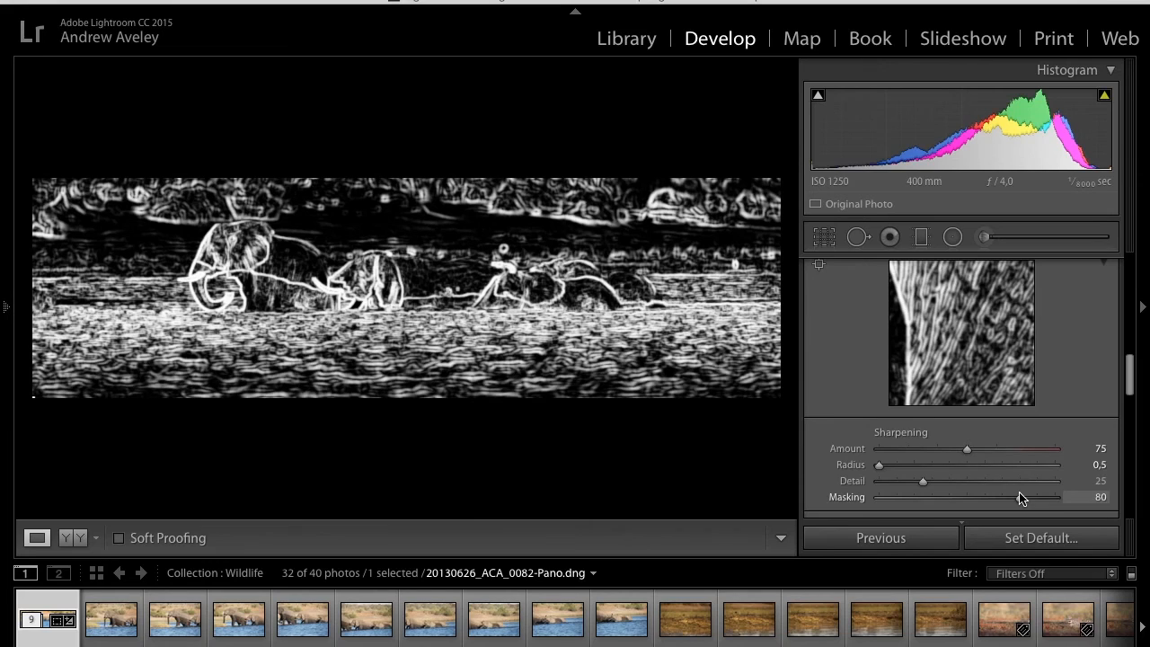
left_click_drag(1021, 499, 1020, 499)
- Set the panorama's color noise reduction to Color 69 and Smoothness 89
scroll(1019, 498, "down", 5)
scroll(1019, 498, "down", 2)
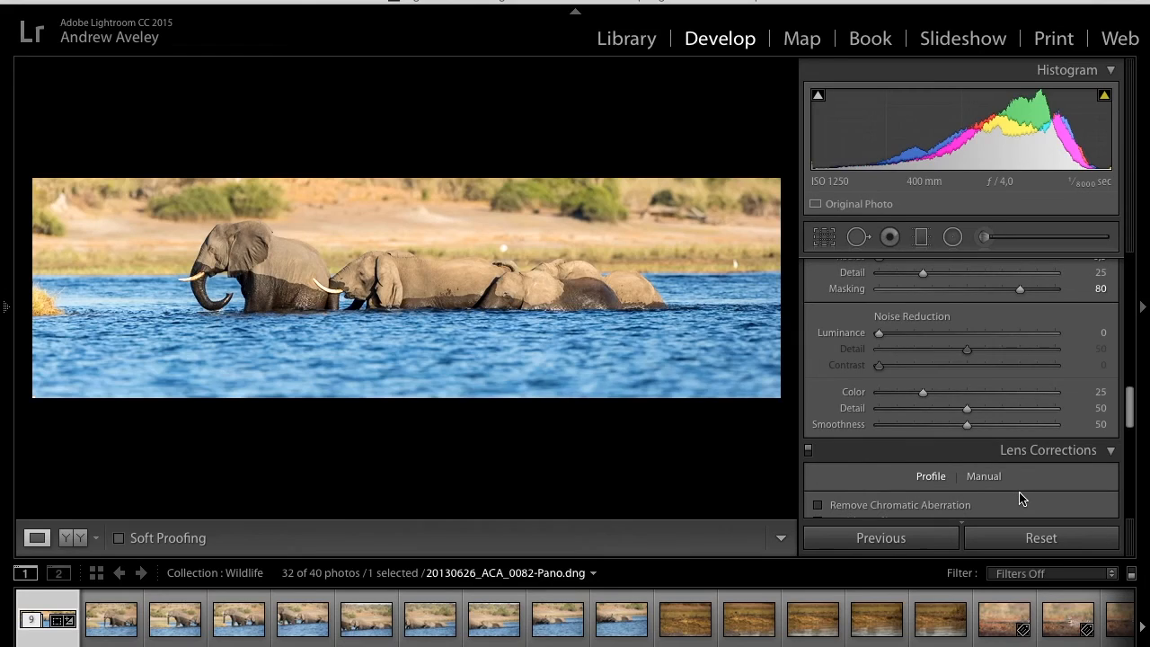
left_click(1000, 393)
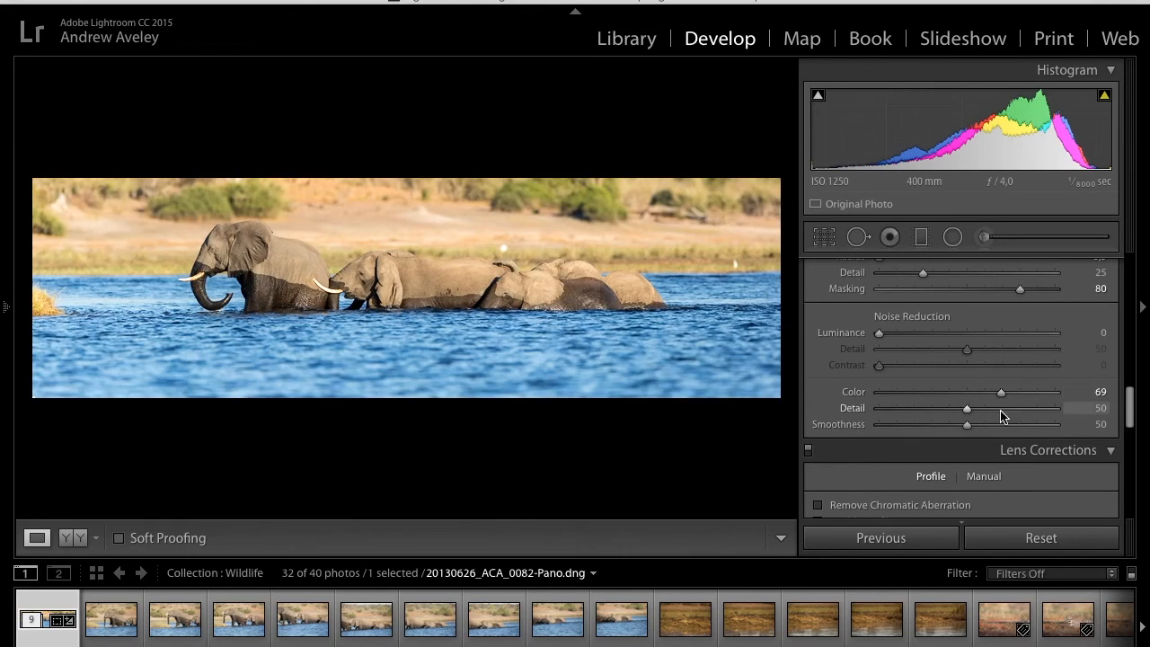
left_click_drag(1001, 421, 1034, 422)
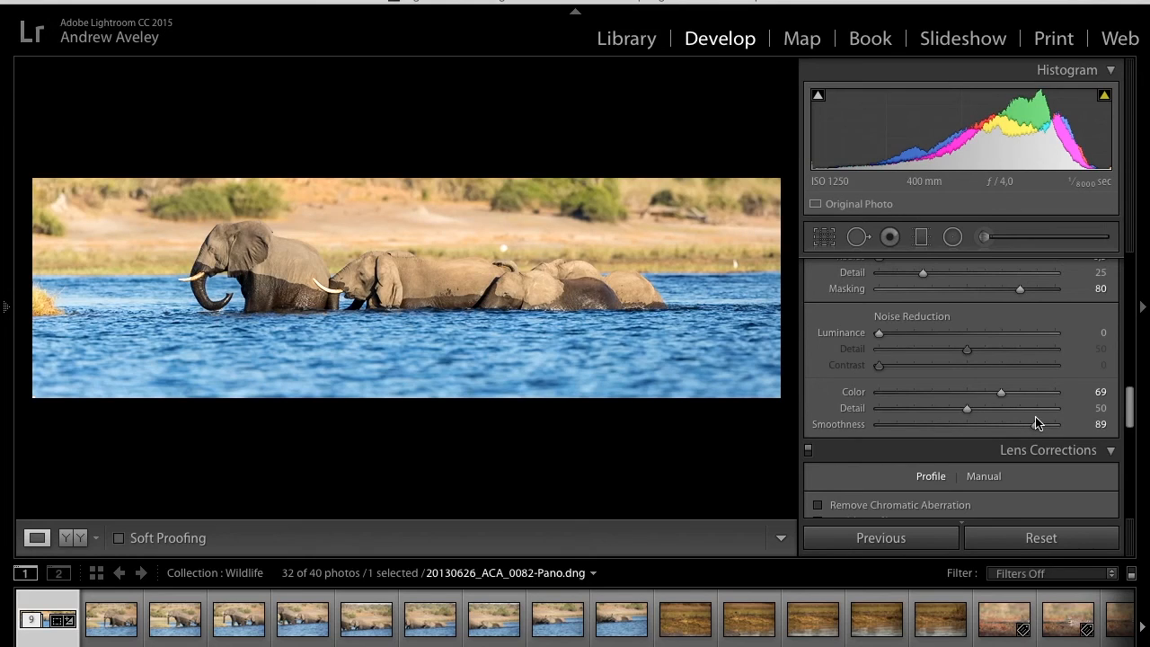
- Darken the panorama's edges with a Highlight Priority post-crop vignette, setting its Amount to -21
scroll(1035, 423, "down", 8)
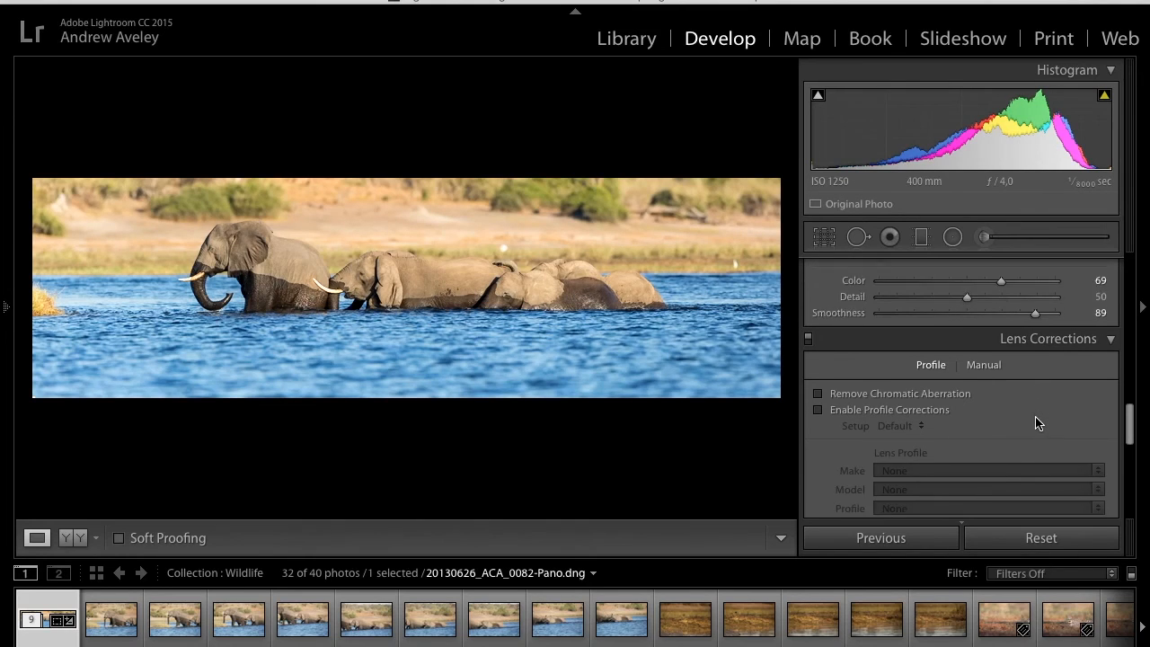
scroll(1035, 423, "down", 5)
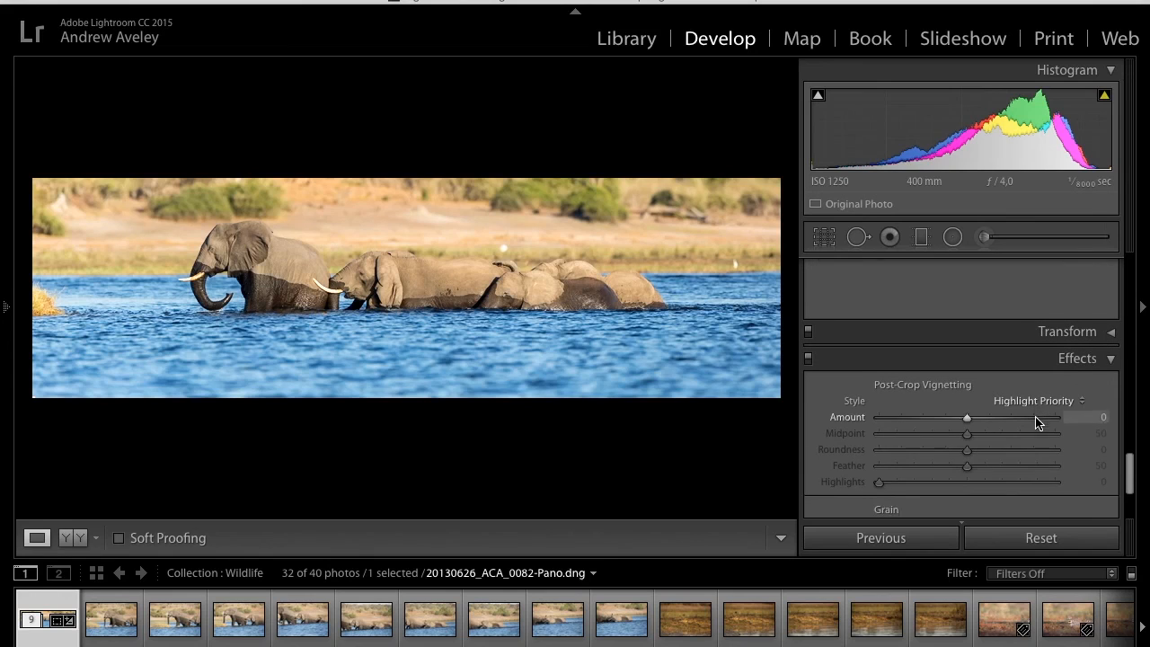
left_click_drag(967, 393, 949, 397)
scroll(954, 395, "down", 2)
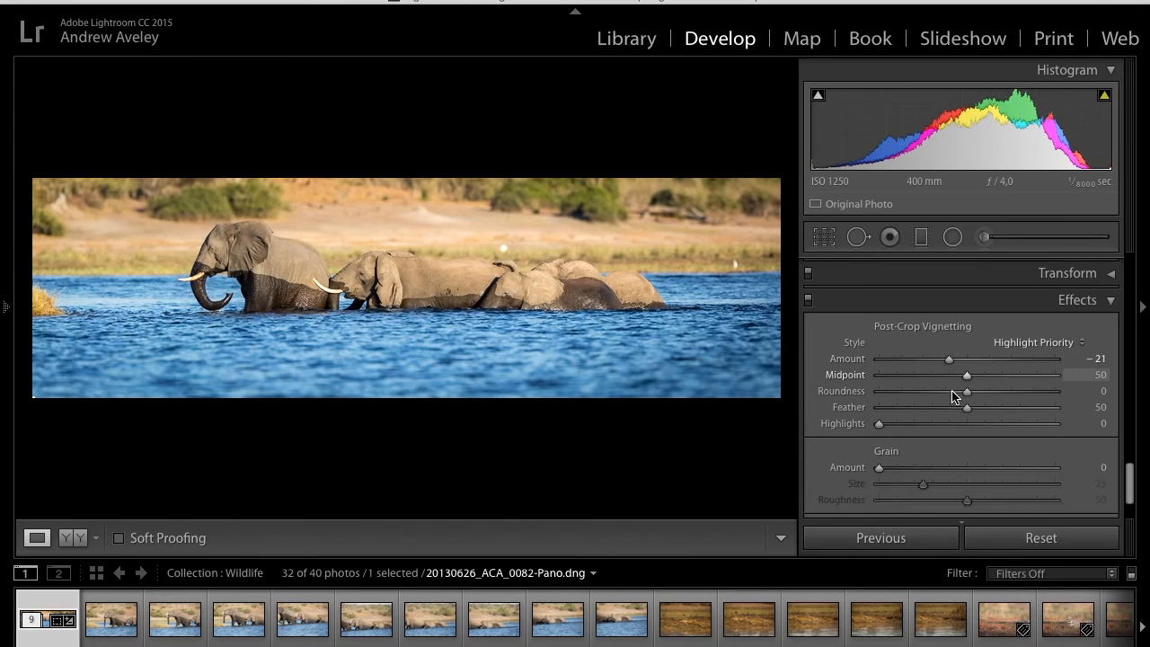
scroll(954, 395, "down", 1)
scroll(954, 395, "up", 5)
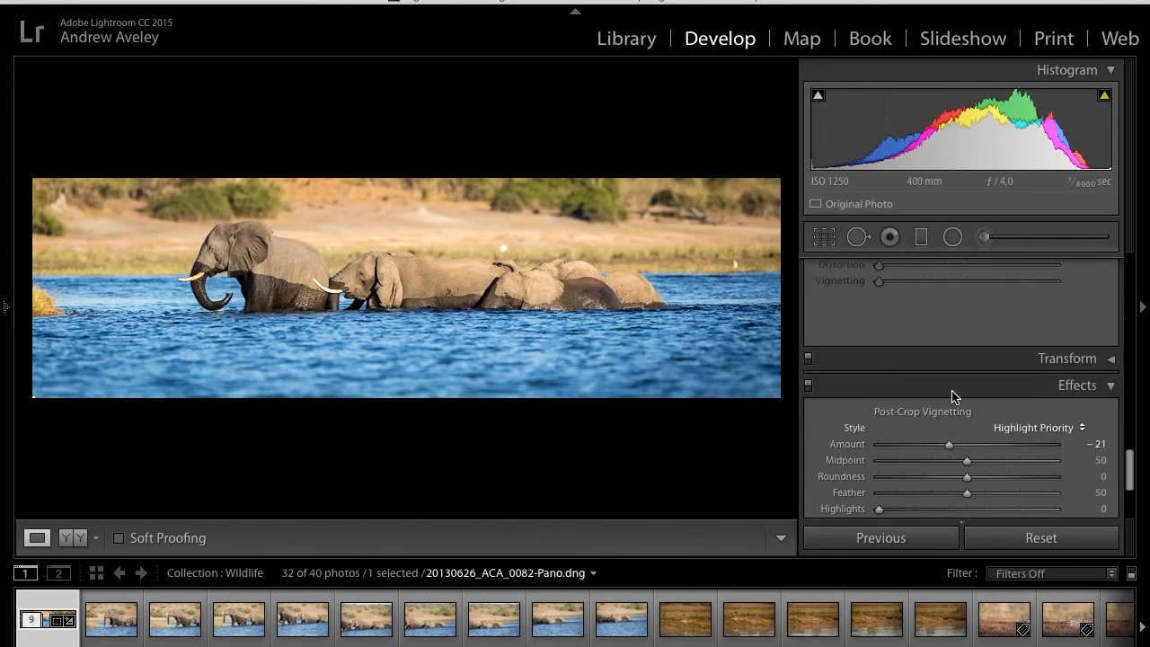
scroll(953, 396, "up", 10)
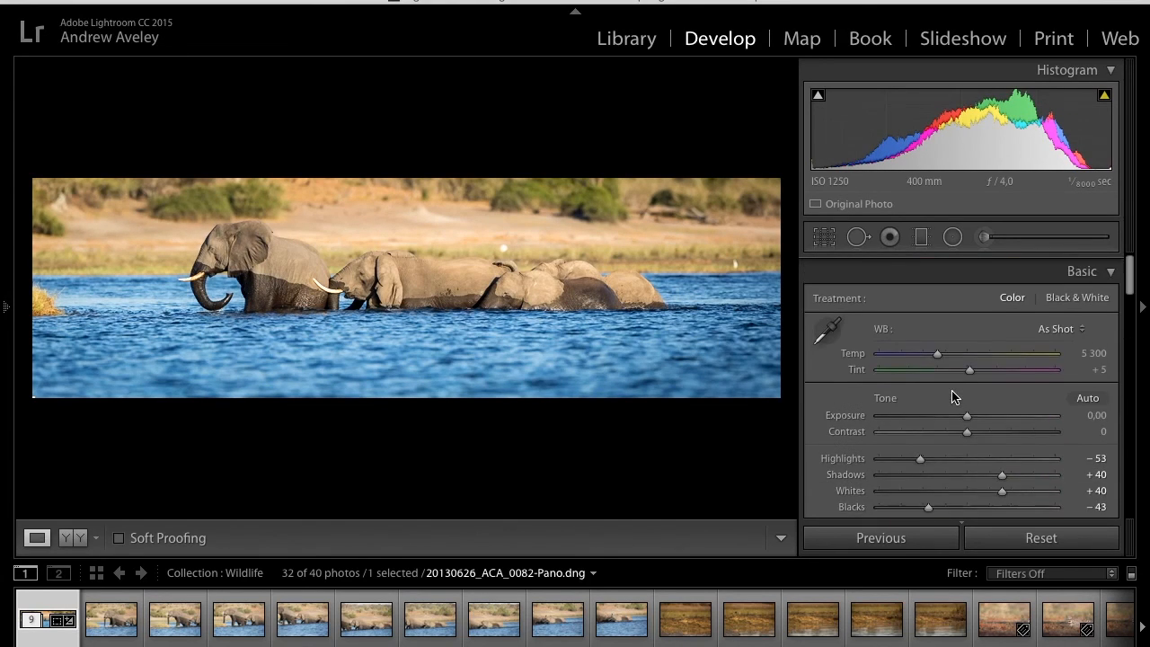